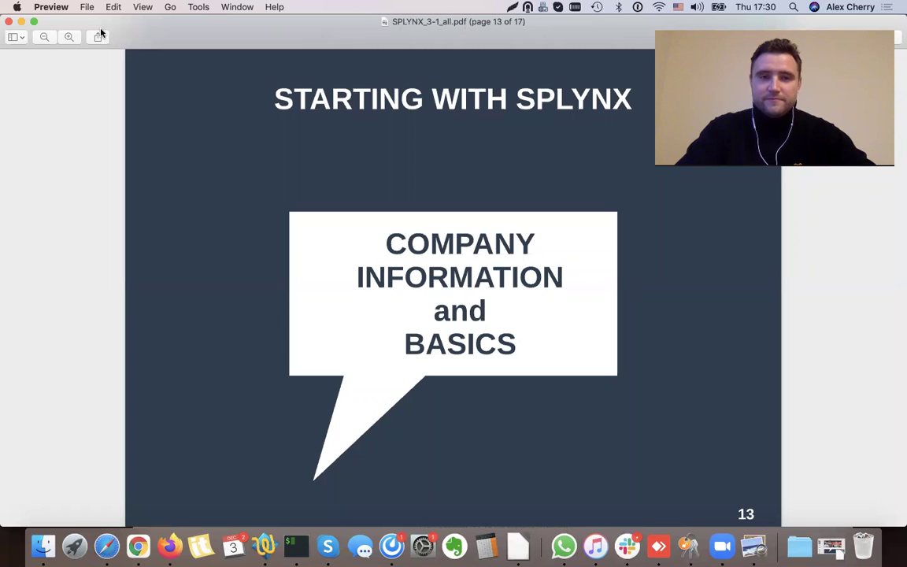
- Switch from the full-screen Preview slide to the Splynx dashboard in Safari
{"action": "key", "text": "ctrl+Left"}
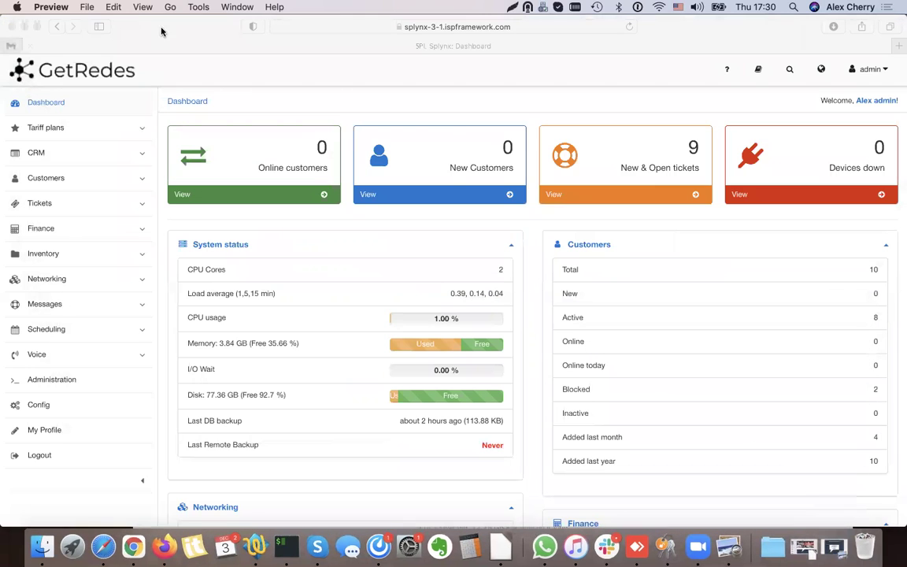
{"action": "left_click", "coordinate": [870, 70]}
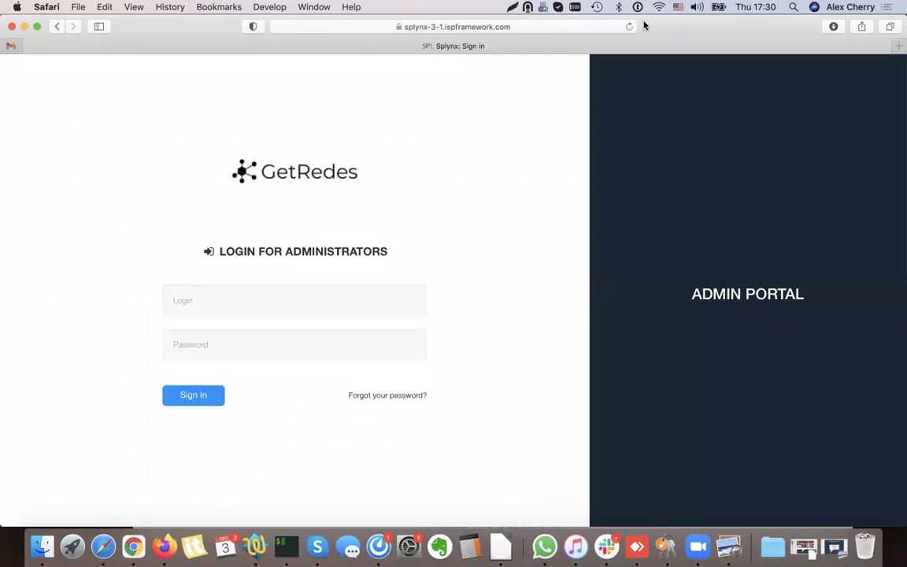
{"action": "left_click", "coordinate": [514, 28]}
{"action": "left_click_drag", "start_coordinate": [418, 26], "coordinate": [555, 30]}
{"action": "key", "text": "BackSpace"}
{"action": "type", "text": "por"}
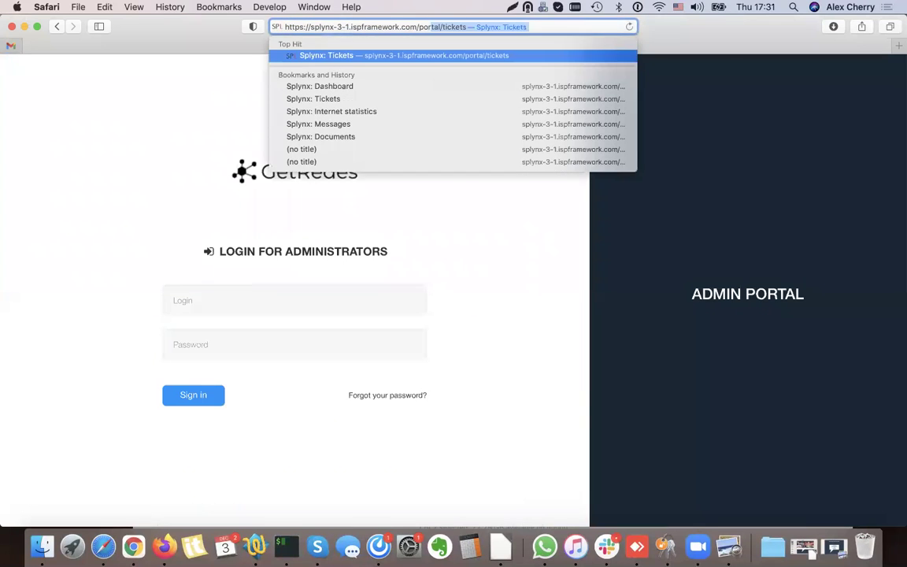
{"action": "type", "text": "tal/"}
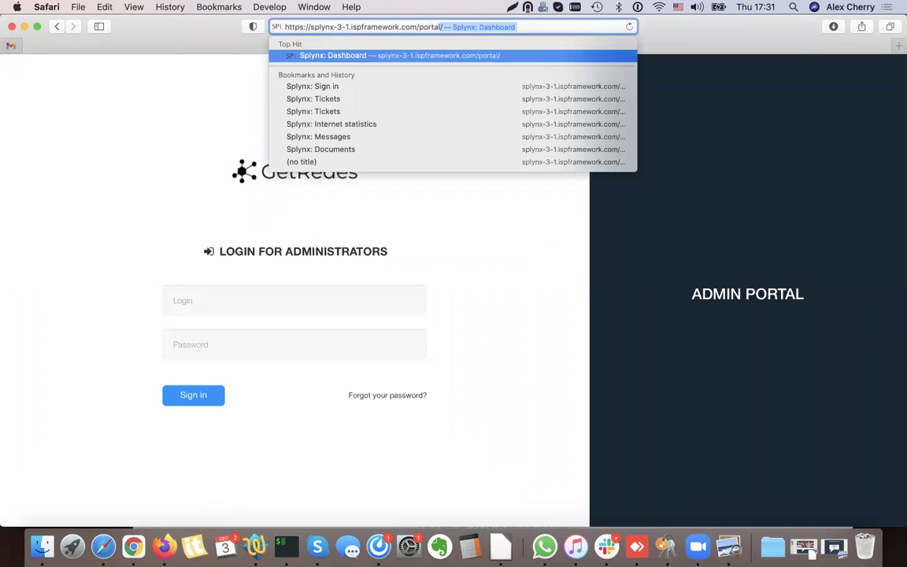
{"action": "key", "text": "Return"}
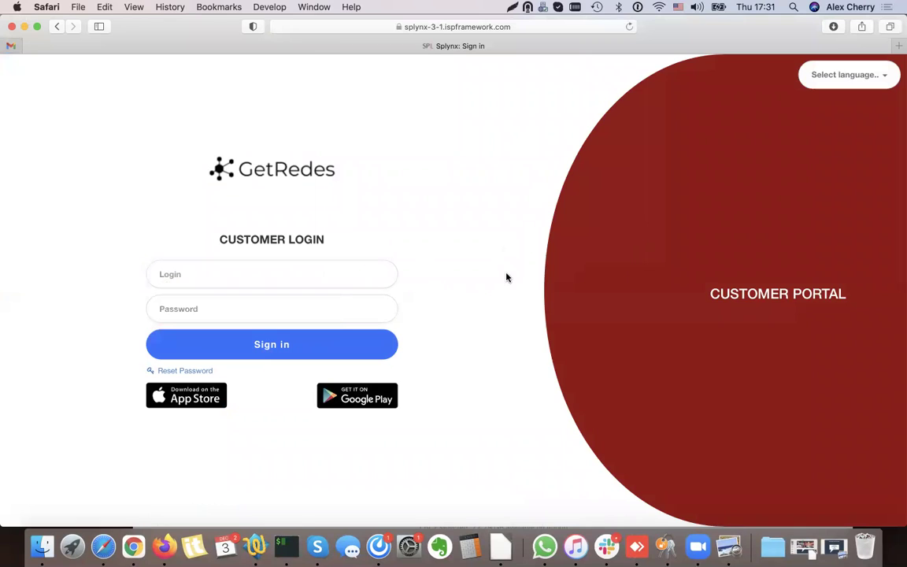
{"action": "left_click", "coordinate": [521, 31]}
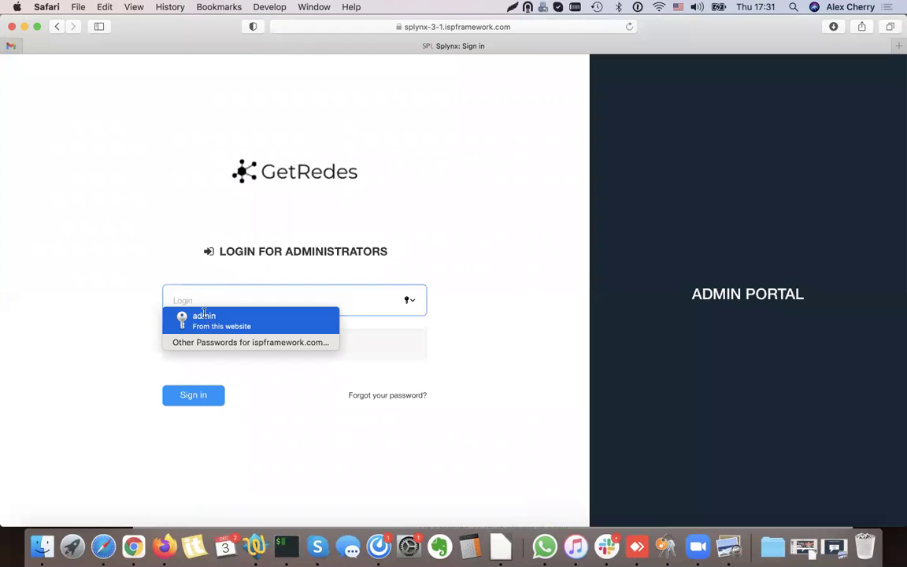
{"action": "left_click", "coordinate": [201, 318]}
{"action": "left_click", "coordinate": [198, 396]}
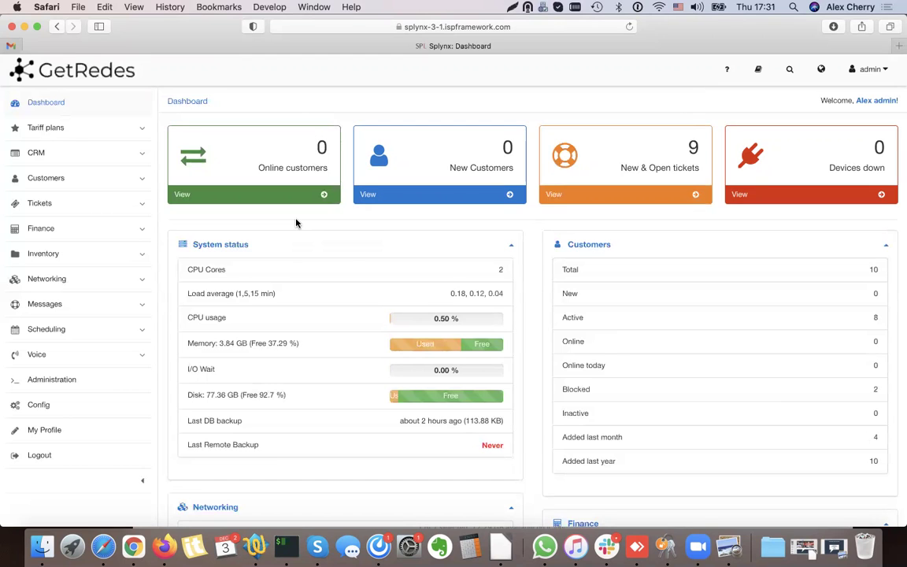
- Open Config and, under the SYSTEM group, the Company information settings
{"action": "left_click", "coordinate": [45, 404]}
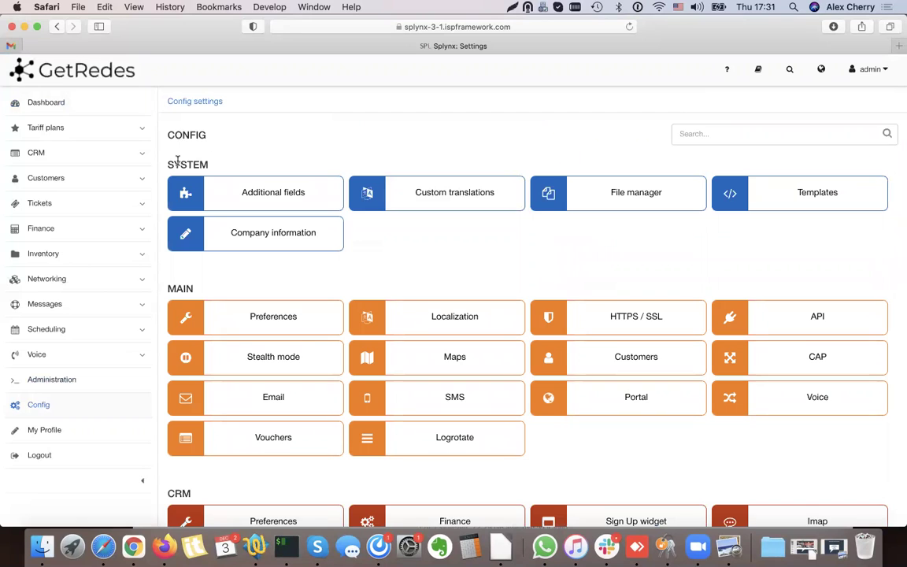
{"action": "double_click", "coordinate": [178, 162]}
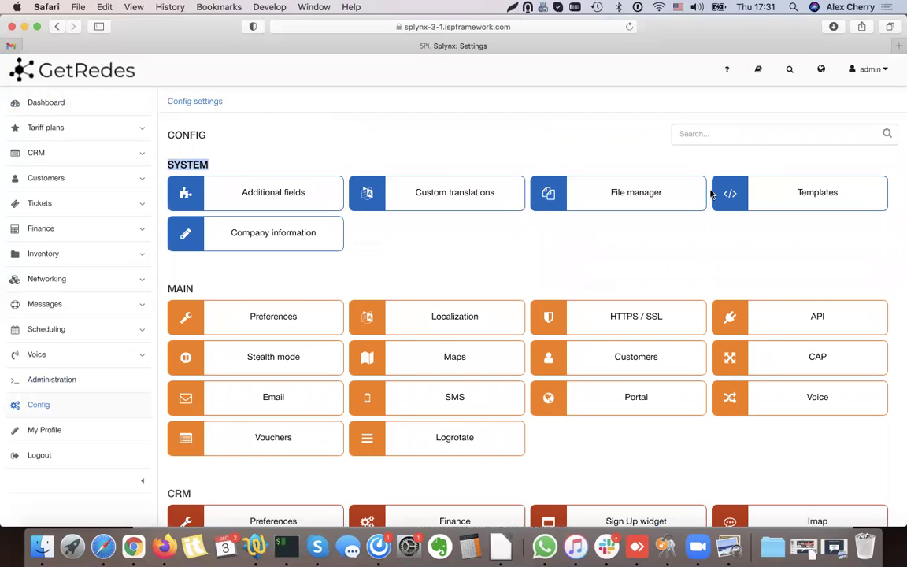
{"action": "left_click", "coordinate": [559, 265]}
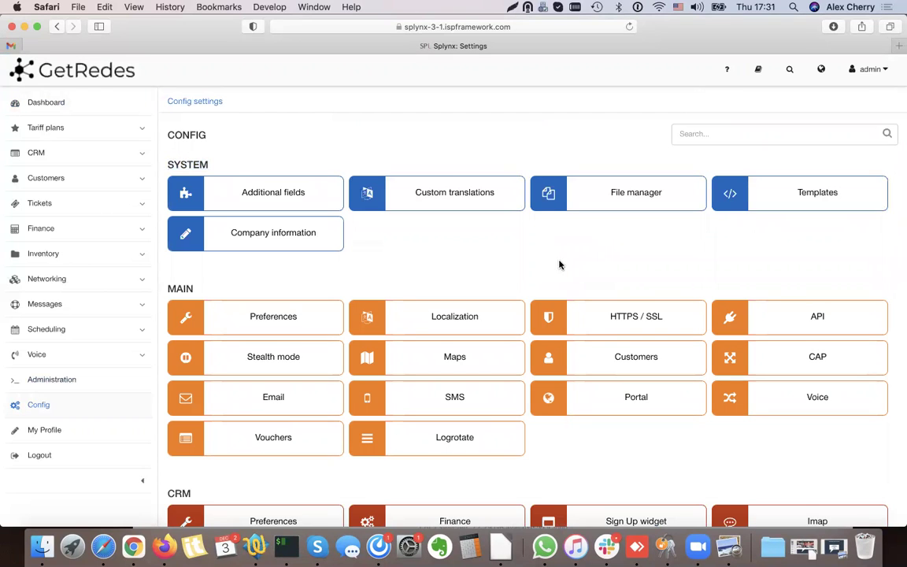
{"action": "left_click", "coordinate": [254, 247]}
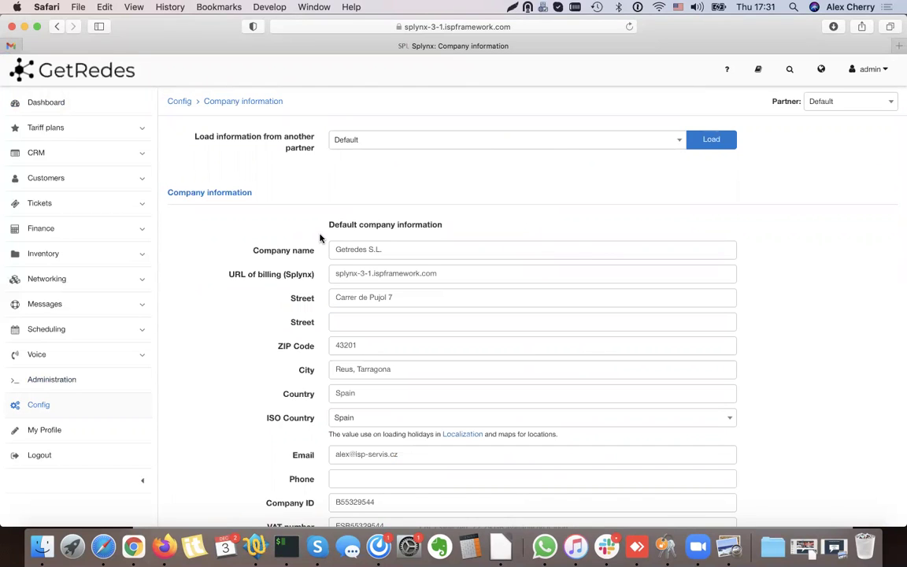
- Review the company form from Company name down to the VAT % setting
{"action": "left_click", "coordinate": [410, 245]}
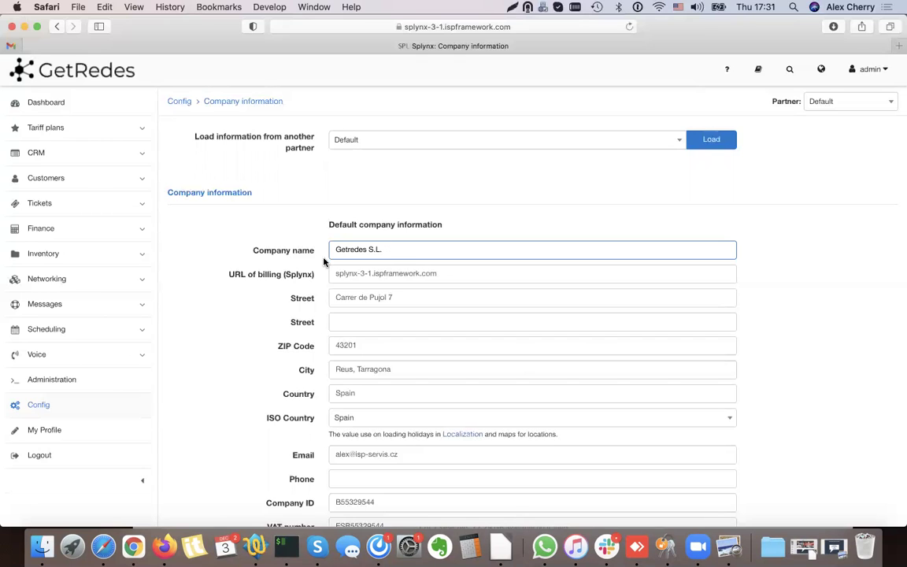
{"action": "scroll", "coordinate": [318, 266], "scroll_direction": "down", "scroll_amount": 3}
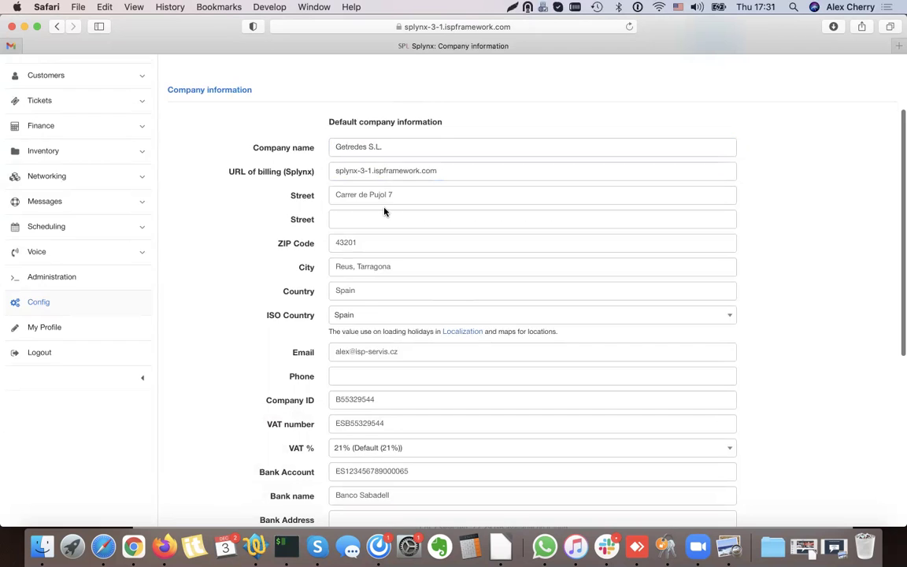
{"action": "scroll", "coordinate": [384, 211], "scroll_direction": "down", "scroll_amount": 4}
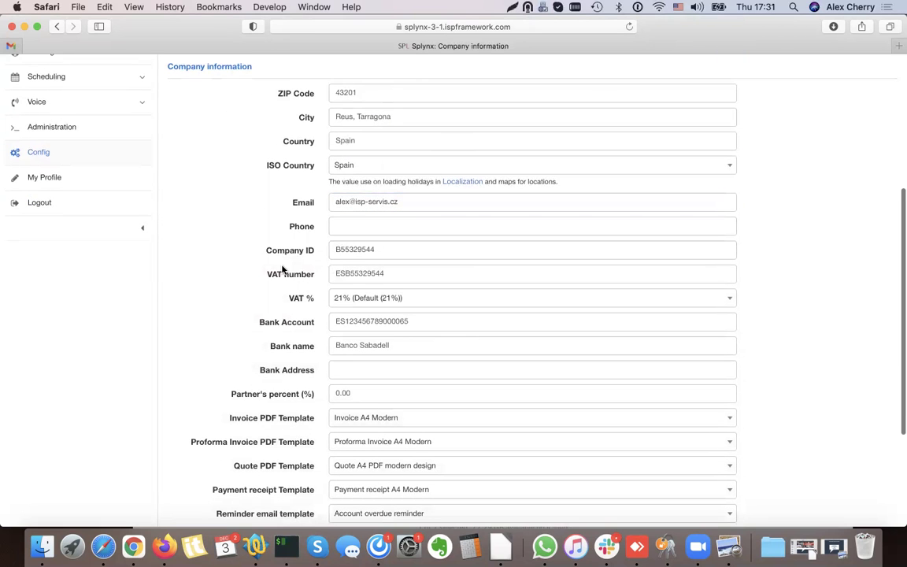
{"action": "double_click", "coordinate": [297, 297]}
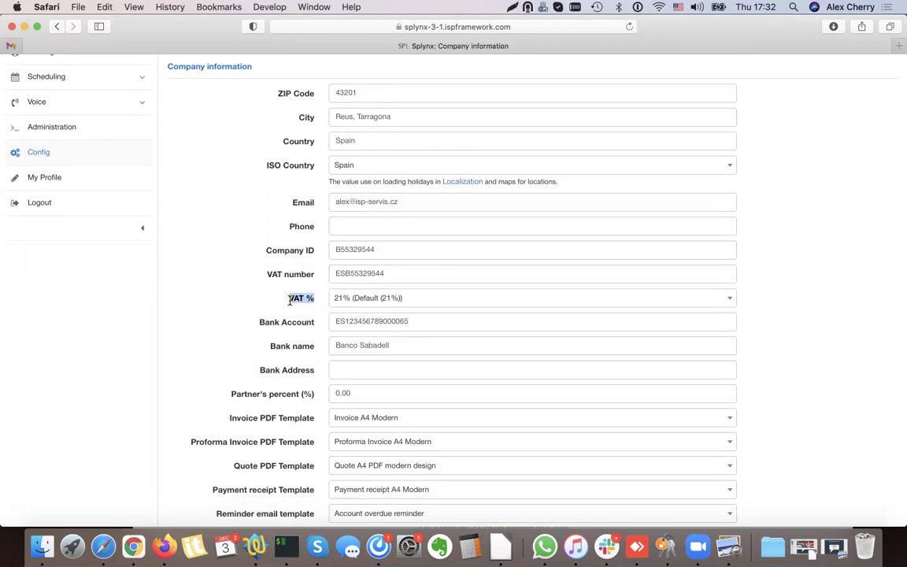
{"action": "left_click", "coordinate": [290, 299]}
{"action": "scroll", "coordinate": [290, 299], "scroll_direction": "down", "scroll_amount": 3}
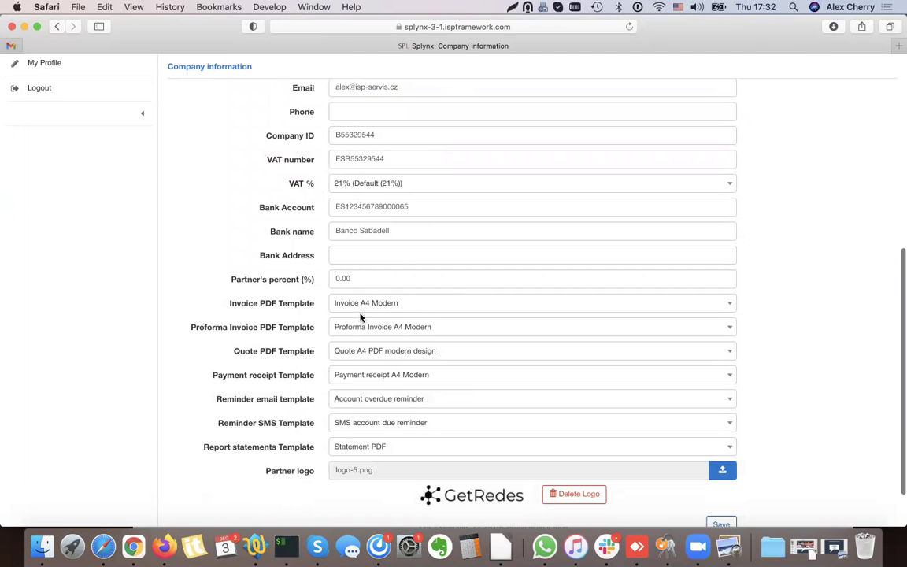
{"action": "left_click", "coordinate": [361, 309]}
{"action": "left_click", "coordinate": [361, 309]}
{"action": "left_click", "coordinate": [363, 326]}
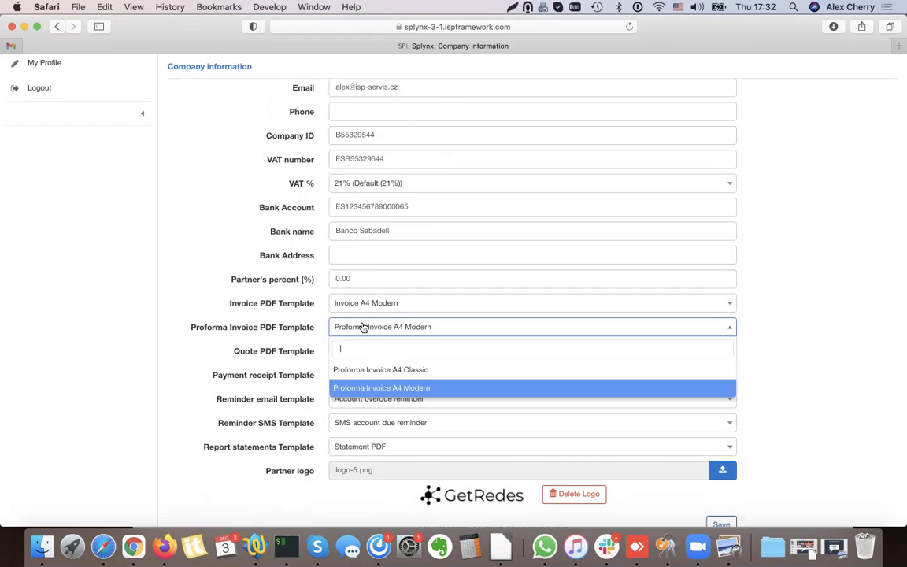
{"action": "left_click", "coordinate": [363, 326]}
{"action": "left_click", "coordinate": [365, 351]}
{"action": "left_click", "coordinate": [367, 356]}
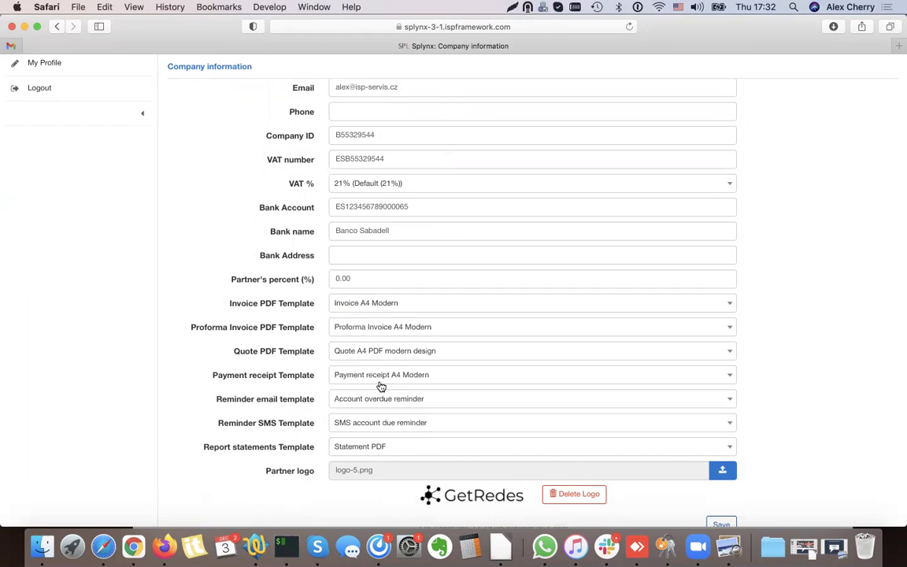
{"action": "left_click", "coordinate": [382, 378]}
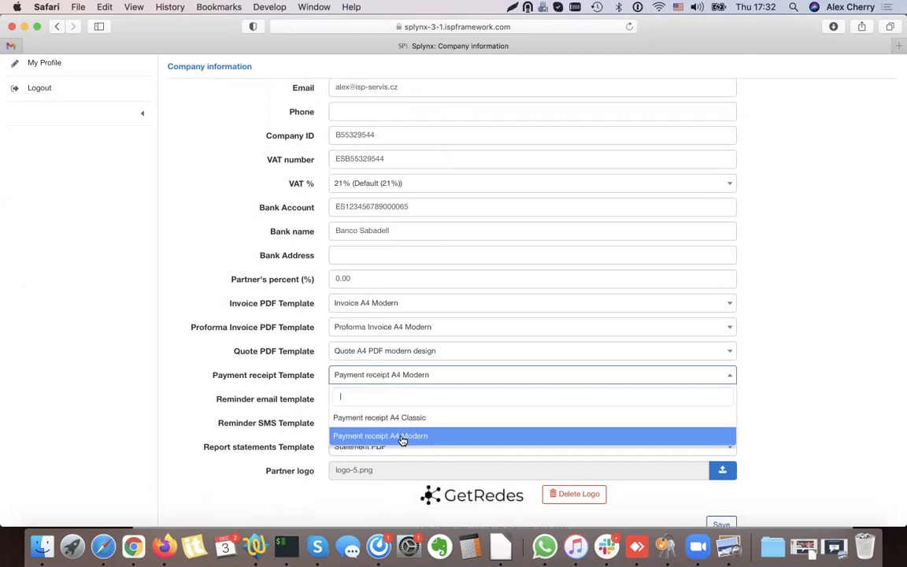
{"action": "left_click", "coordinate": [402, 438]}
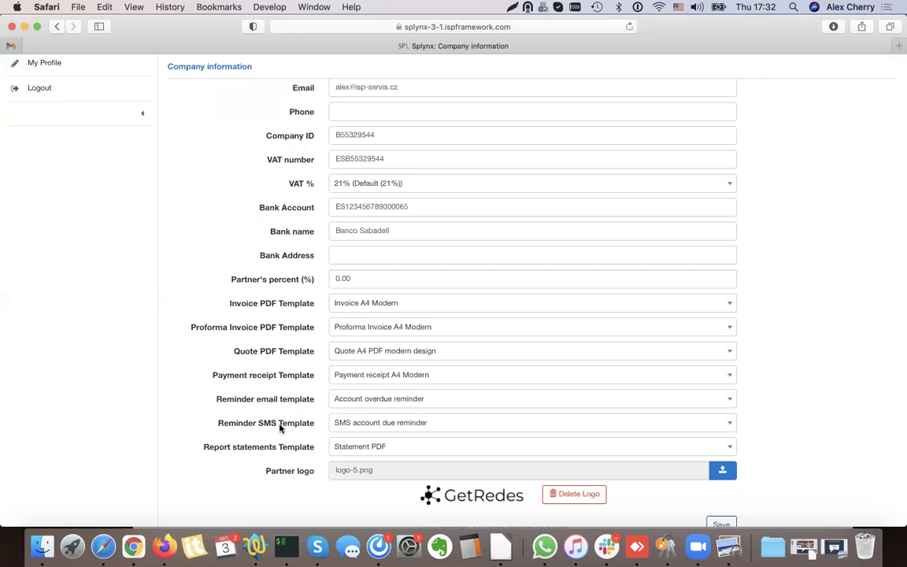
{"action": "scroll", "coordinate": [279, 427], "scroll_direction": "up", "scroll_amount": 5}
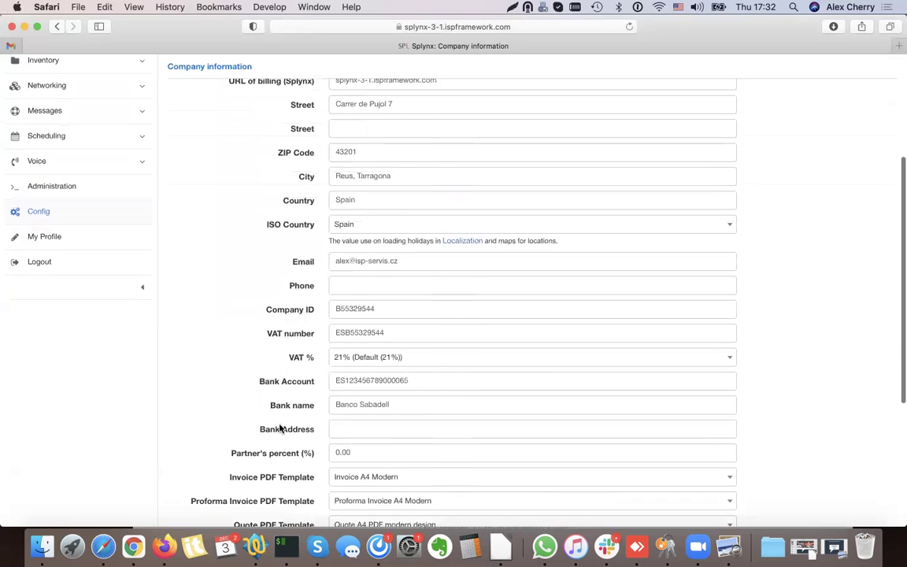
{"action": "scroll", "coordinate": [279, 427], "scroll_direction": "up", "scroll_amount": 5}
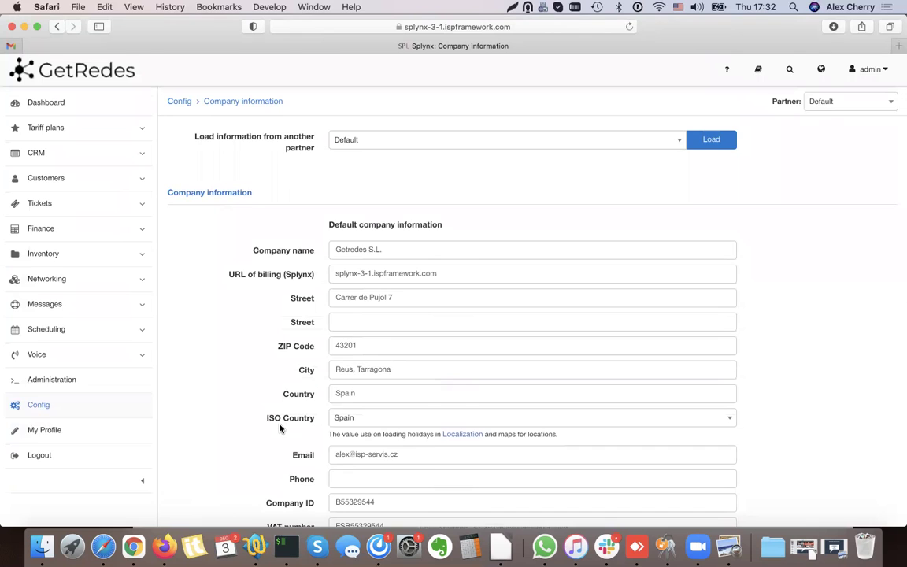
{"action": "scroll", "coordinate": [279, 428], "scroll_direction": "down", "scroll_amount": 5}
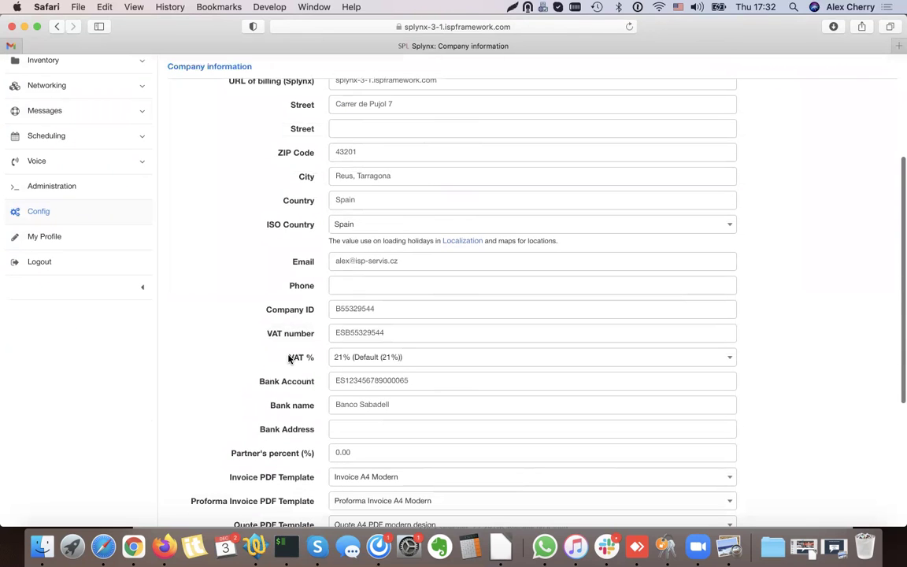
{"action": "triple_click", "coordinate": [291, 359]}
{"action": "left_click", "coordinate": [291, 359]}
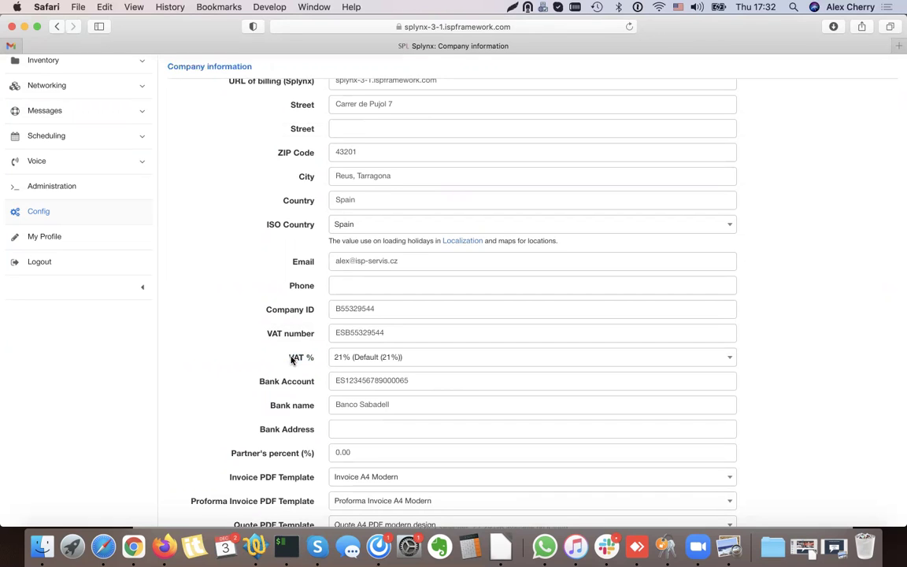
{"action": "scroll", "coordinate": [291, 355], "scroll_direction": "up", "scroll_amount": 4}
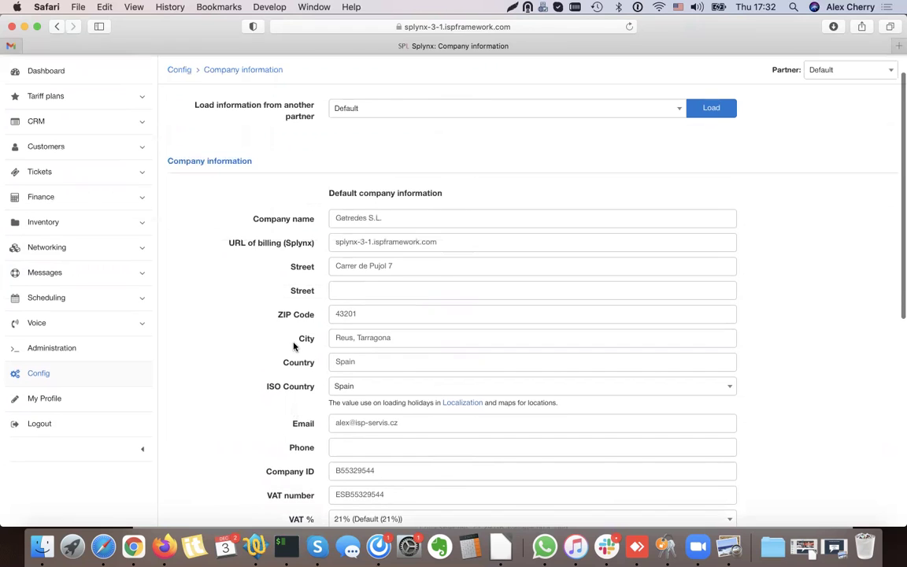
- Filter Config settings by 'Ta' and open Finance › Taxes, showing 15% and 21% rates
{"action": "left_click", "coordinate": [39, 377]}
{"action": "scroll", "coordinate": [693, 173], "scroll_direction": "up", "scroll_amount": 1}
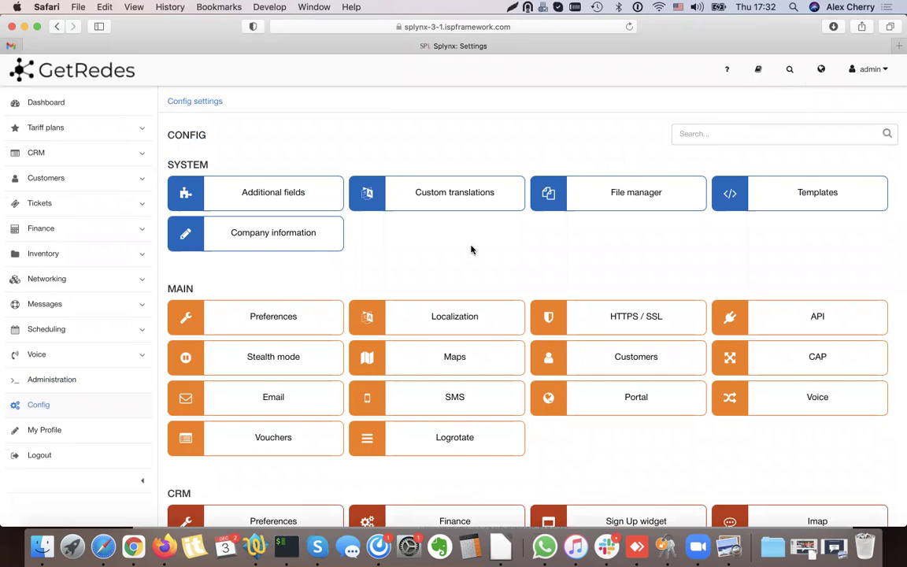
{"action": "scroll", "coordinate": [458, 263], "scroll_direction": "down", "scroll_amount": 10}
{"action": "scroll", "coordinate": [465, 252], "scroll_direction": "up", "scroll_amount": 12}
{"action": "type", "text": "Tax"}
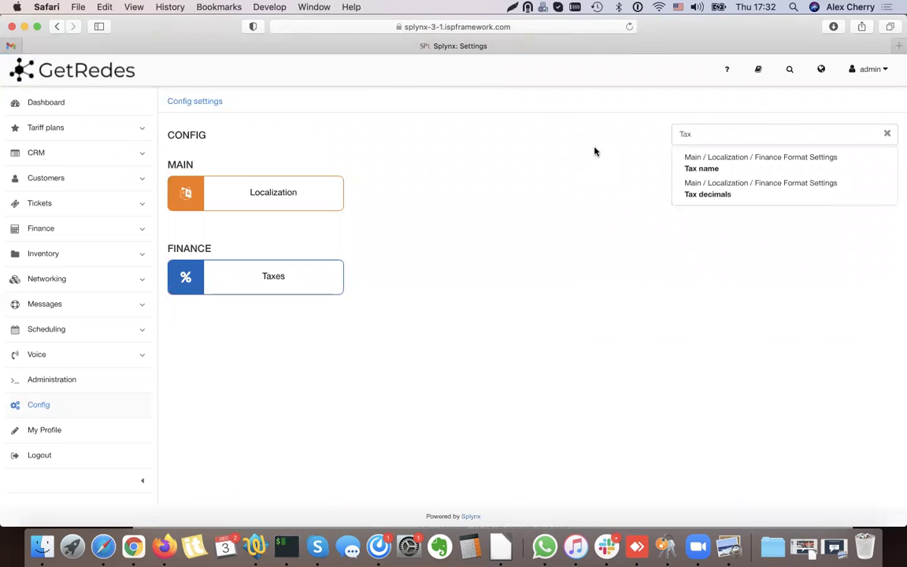
{"action": "left_click", "coordinate": [720, 134]}
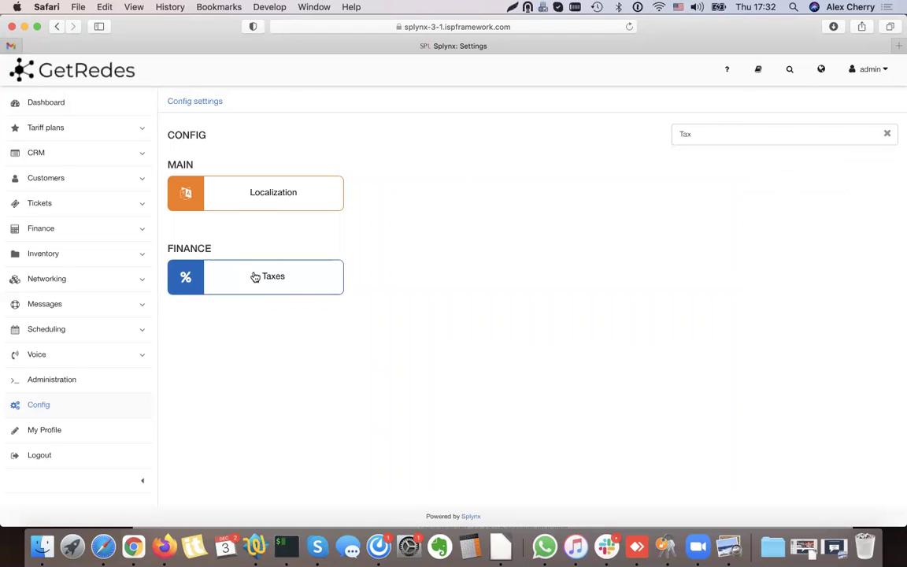
{"action": "left_click", "coordinate": [282, 278]}
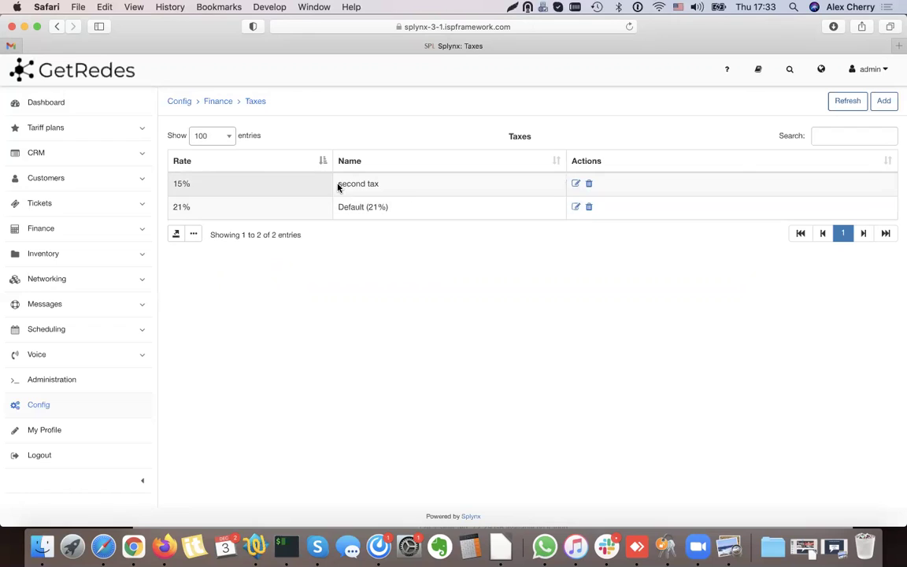
- Point out the 15% second tax and 21% default rate, then go back to Config settings
{"action": "triple_click", "coordinate": [358, 184]}
{"action": "left_click", "coordinate": [188, 188]}
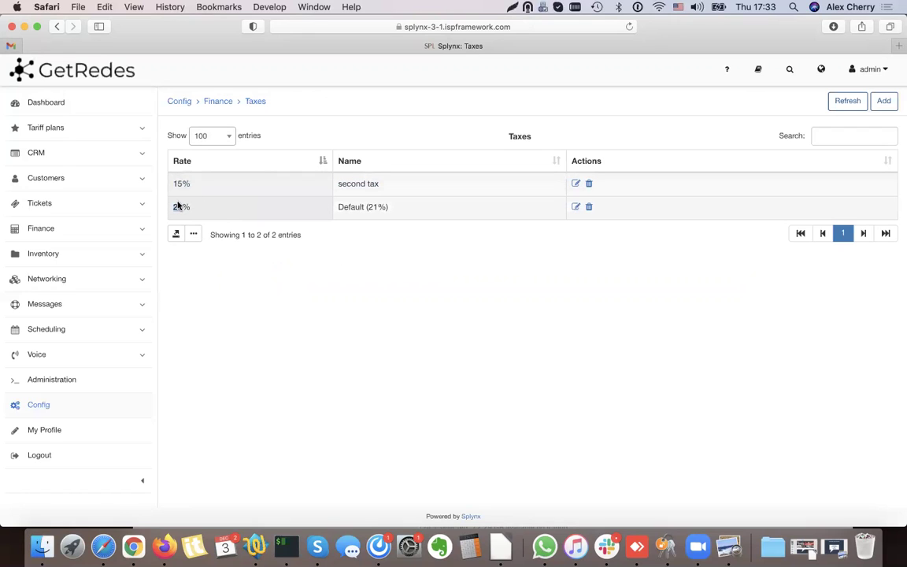
{"action": "double_click", "coordinate": [175, 208]}
{"action": "left_click", "coordinate": [180, 183]}
{"action": "left_click", "coordinate": [56, 28]}
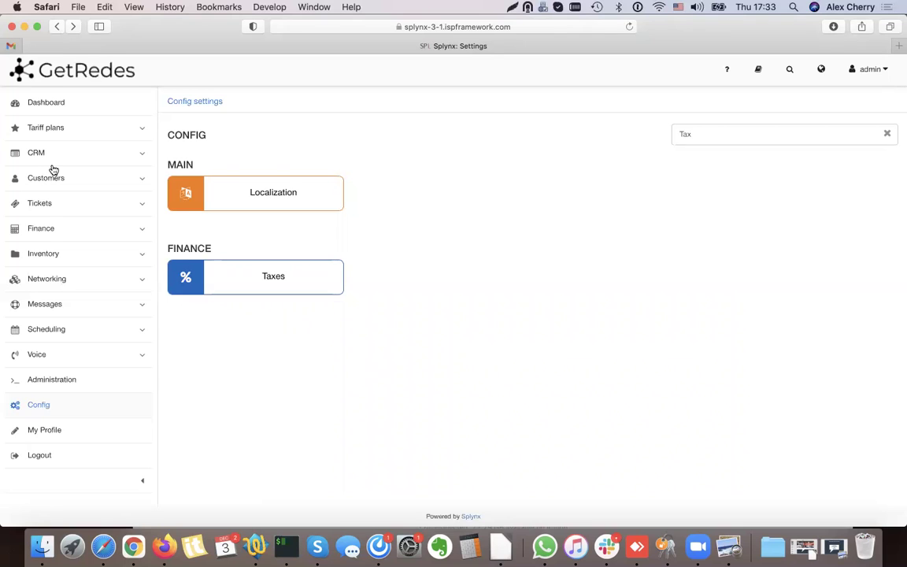
- Clear the Tax filter and scroll through the Company information form, then go to Administration
{"action": "left_click", "coordinate": [888, 135]}
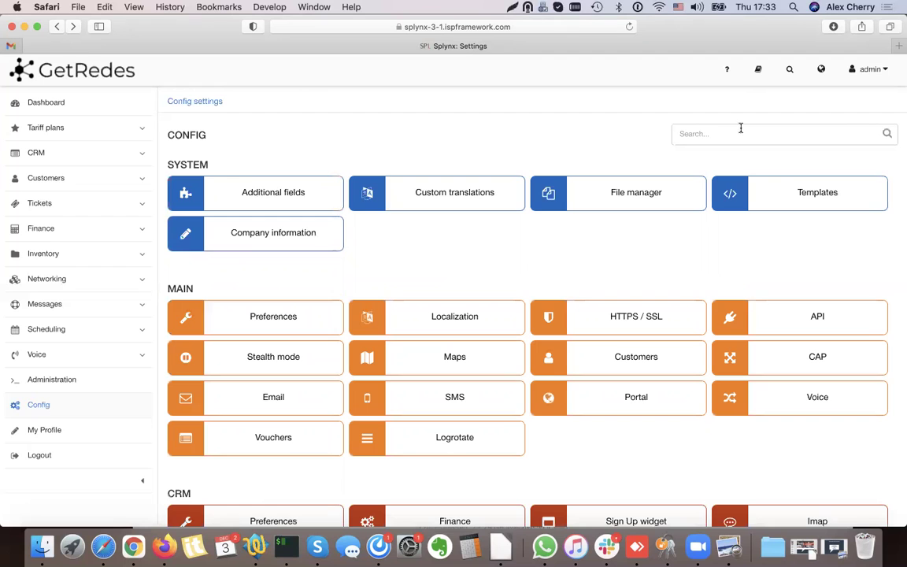
{"action": "left_click", "coordinate": [265, 247]}
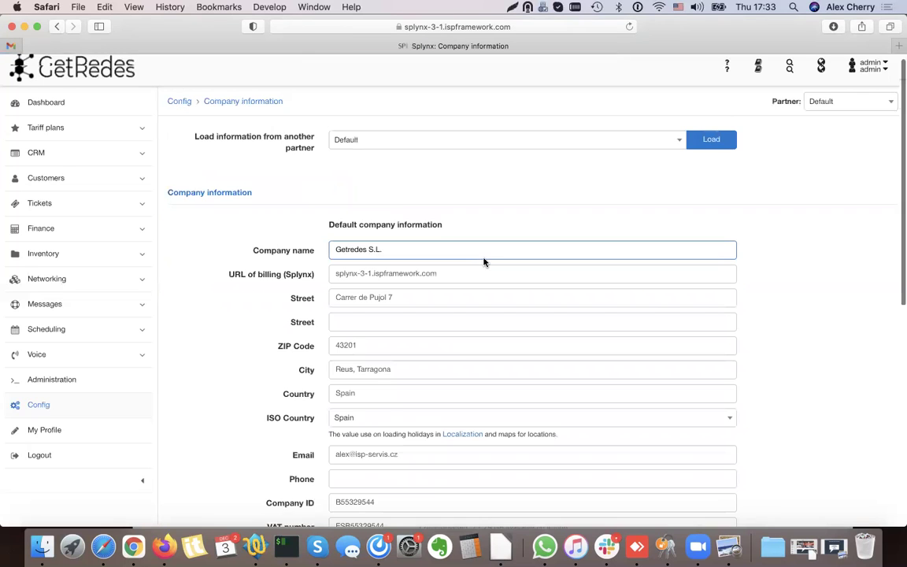
{"action": "scroll", "coordinate": [481, 258], "scroll_direction": "down", "scroll_amount": 5}
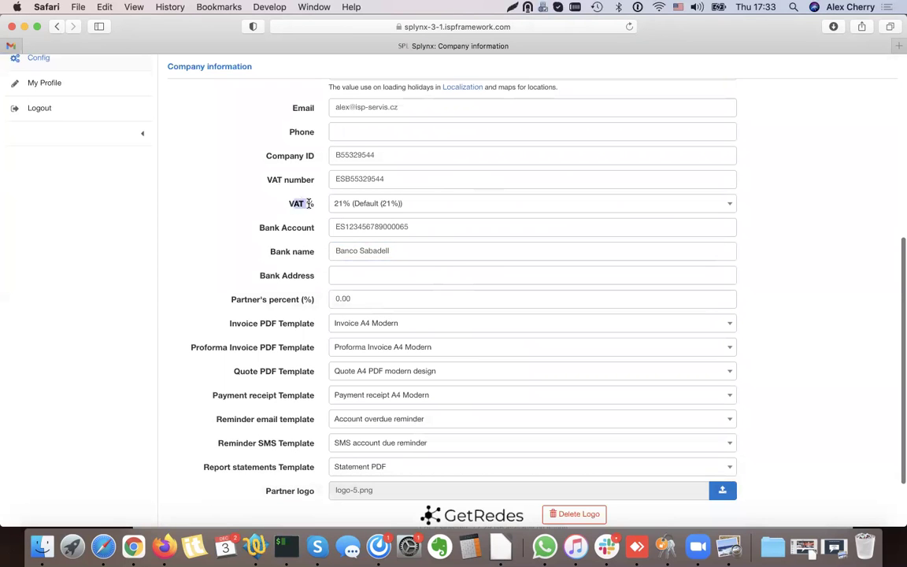
{"action": "scroll", "coordinate": [307, 206], "scroll_direction": "up", "scroll_amount": 6}
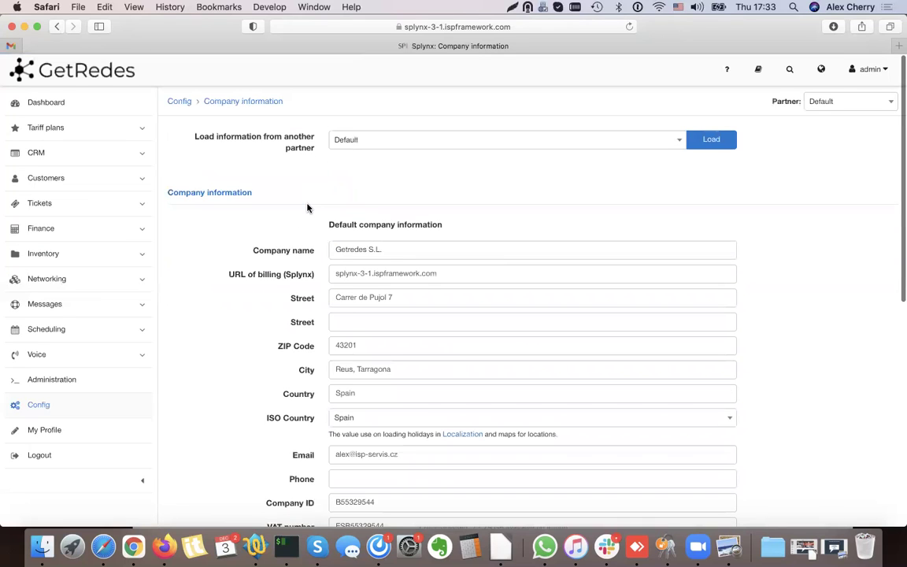
{"action": "left_click", "coordinate": [64, 385]}
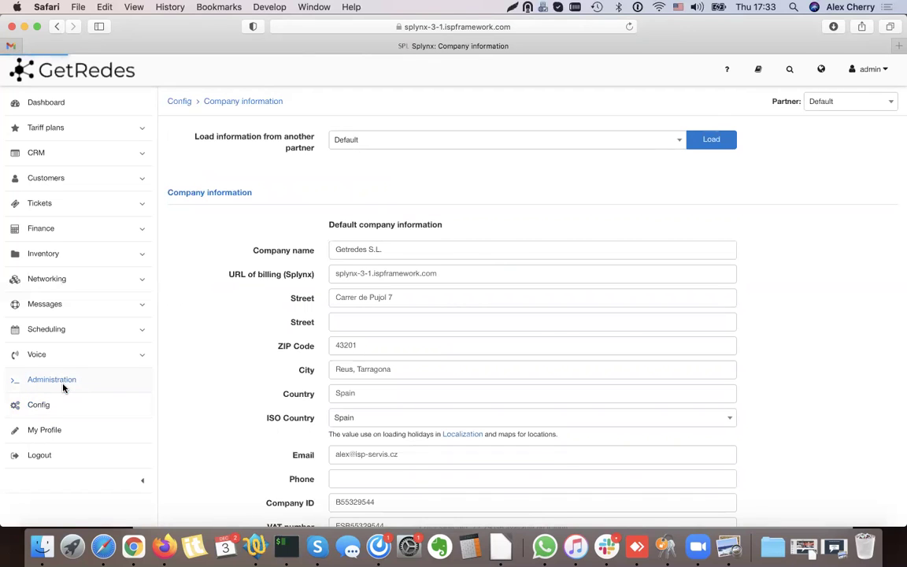
- Check the Locations list (Tarragona with 10 customers, Baix Camp with none) and return to Administration
{"action": "left_click_drag", "start_coordinate": [213, 165], "coordinate": [176, 162]}
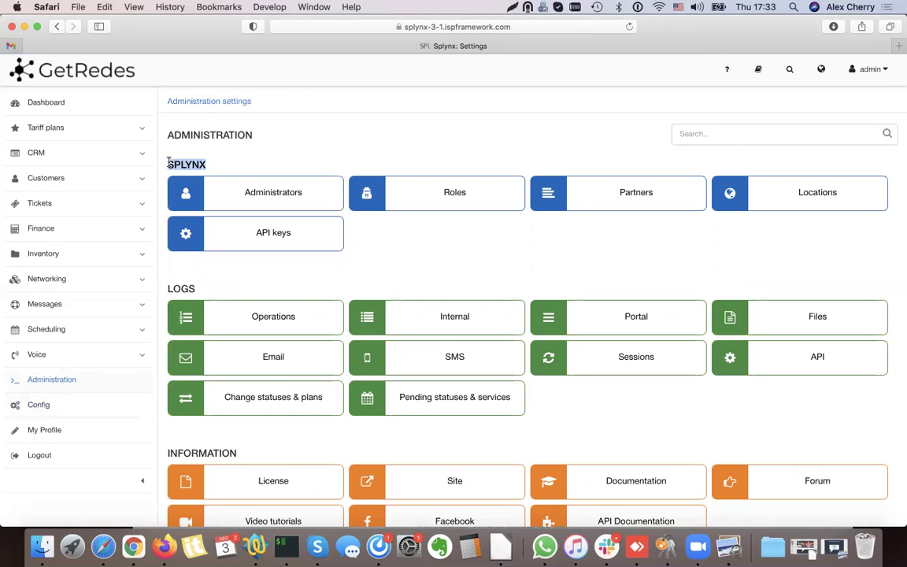
{"action": "left_click", "coordinate": [180, 160]}
{"action": "left_click", "coordinate": [804, 199]}
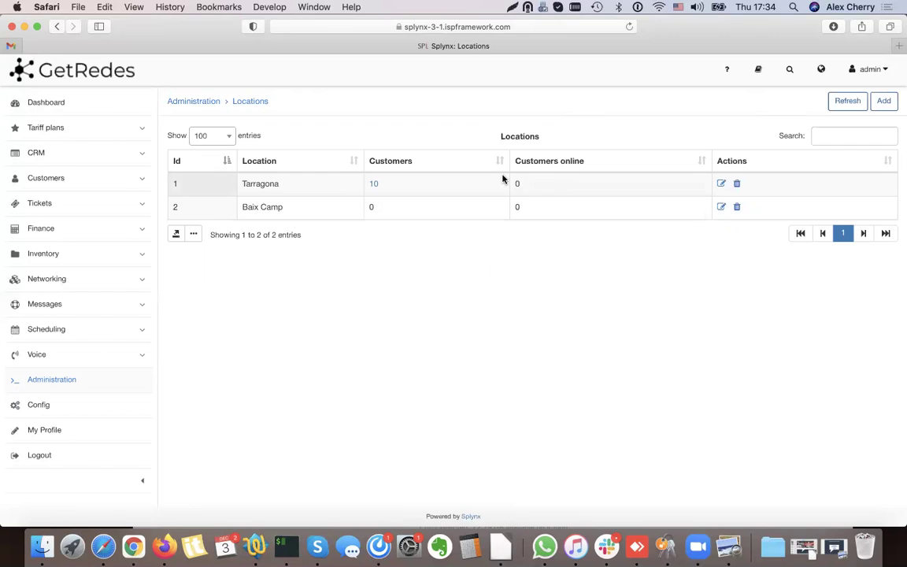
{"action": "double_click", "coordinate": [525, 135]}
{"action": "left_click", "coordinate": [57, 30]}
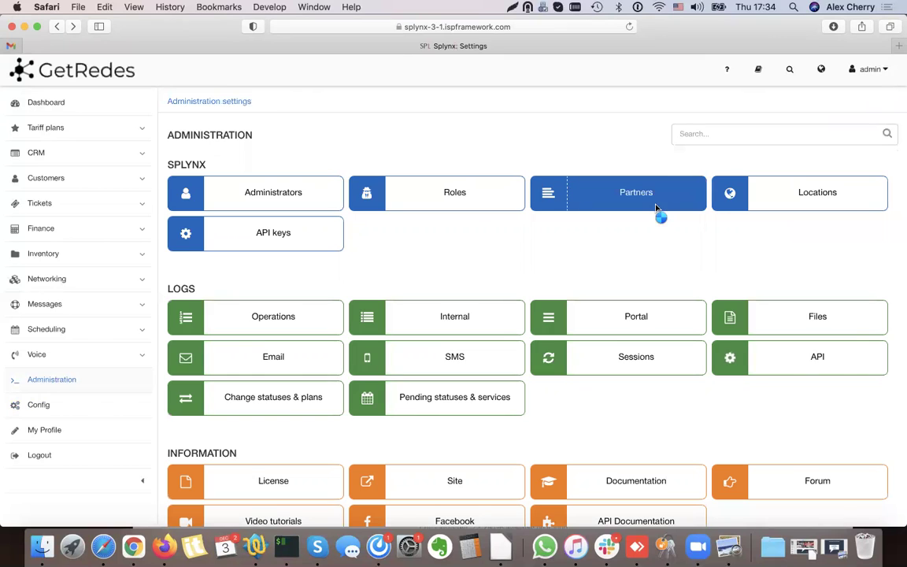
{"action": "left_click", "coordinate": [659, 208]}
{"action": "double_click", "coordinate": [259, 183]}
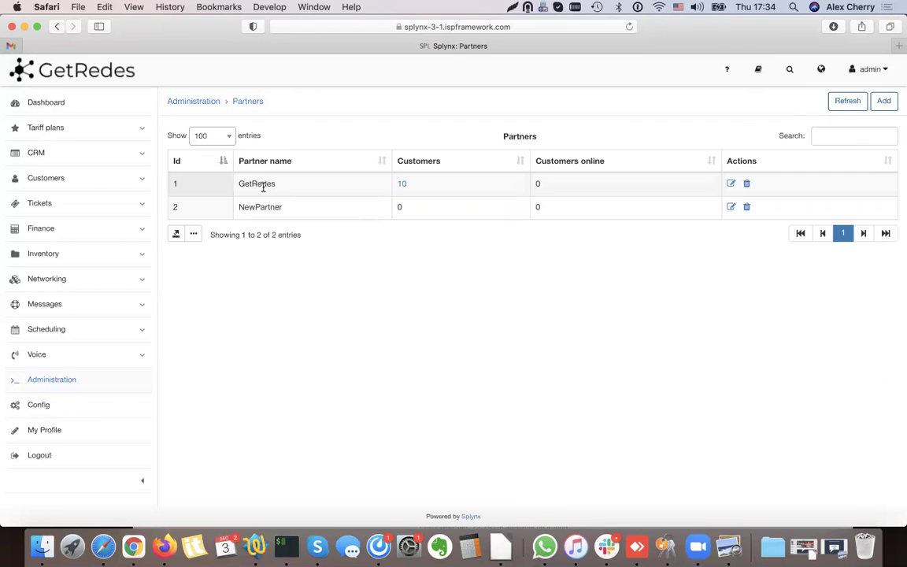
{"action": "double_click", "coordinate": [259, 207]}
{"action": "left_click", "coordinate": [348, 257]}
{"action": "double_click", "coordinate": [253, 185]}
{"action": "left_click", "coordinate": [253, 183]}
{"action": "double_click", "coordinate": [244, 185]}
{"action": "left_click", "coordinate": [56, 26]}
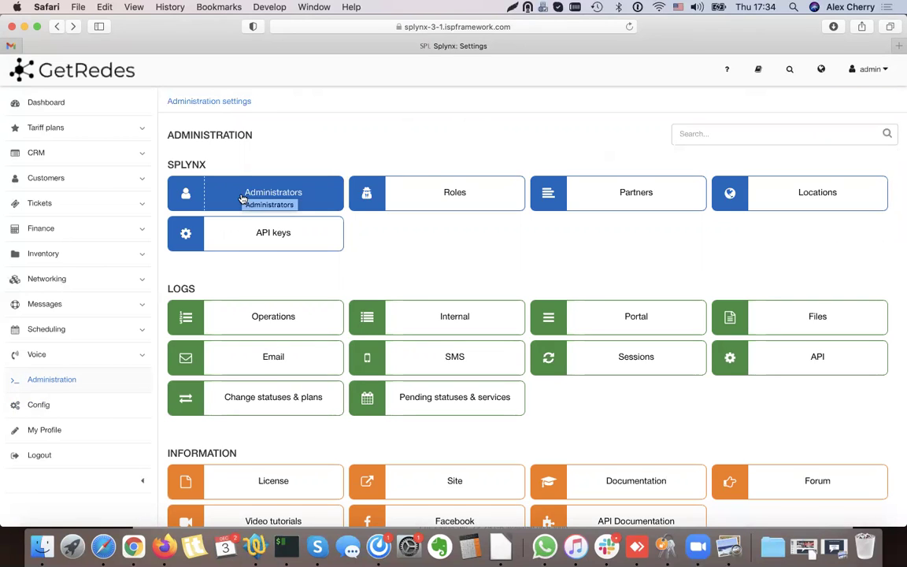
- Start a new administrator, filling in login, password, the admin's full name and email
{"action": "left_click", "coordinate": [243, 197]}
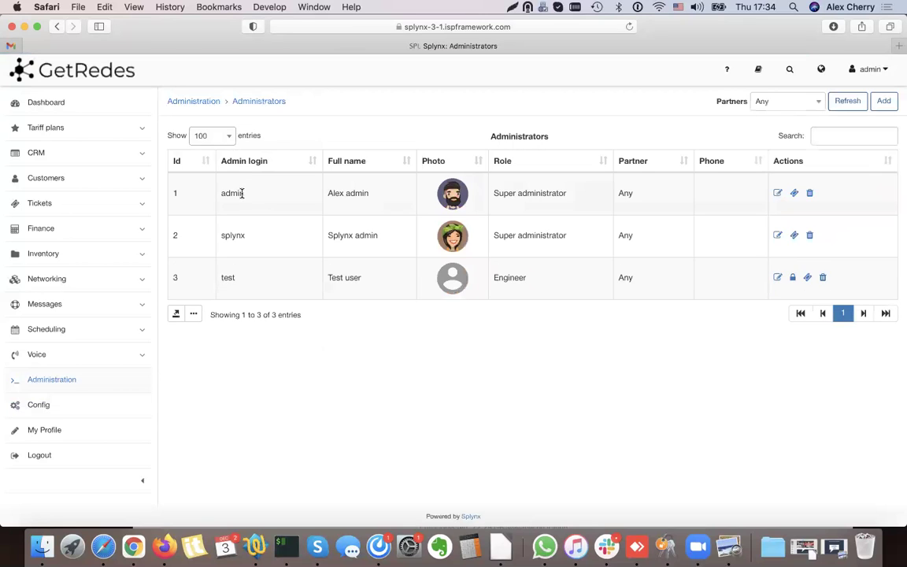
{"action": "left_click", "coordinate": [890, 103]}
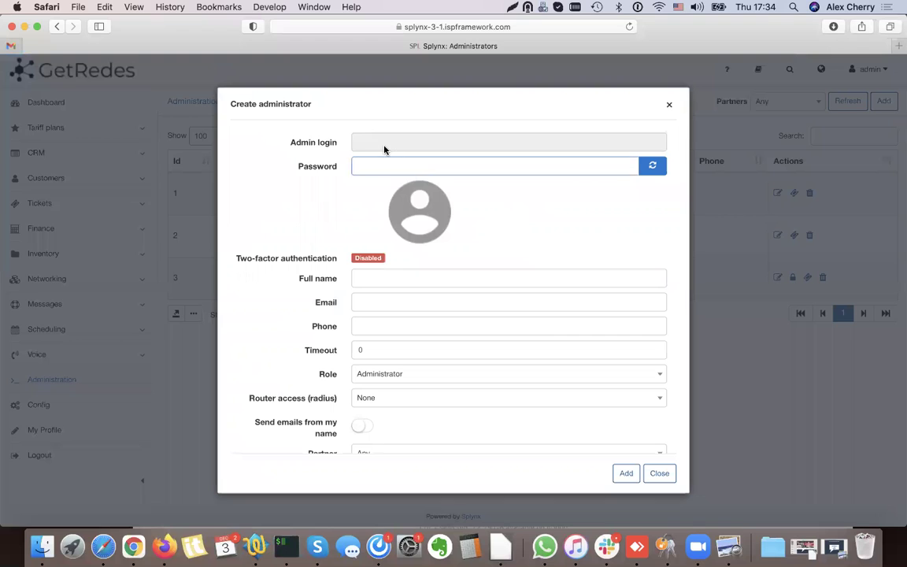
{"action": "left_click", "coordinate": [385, 145]}
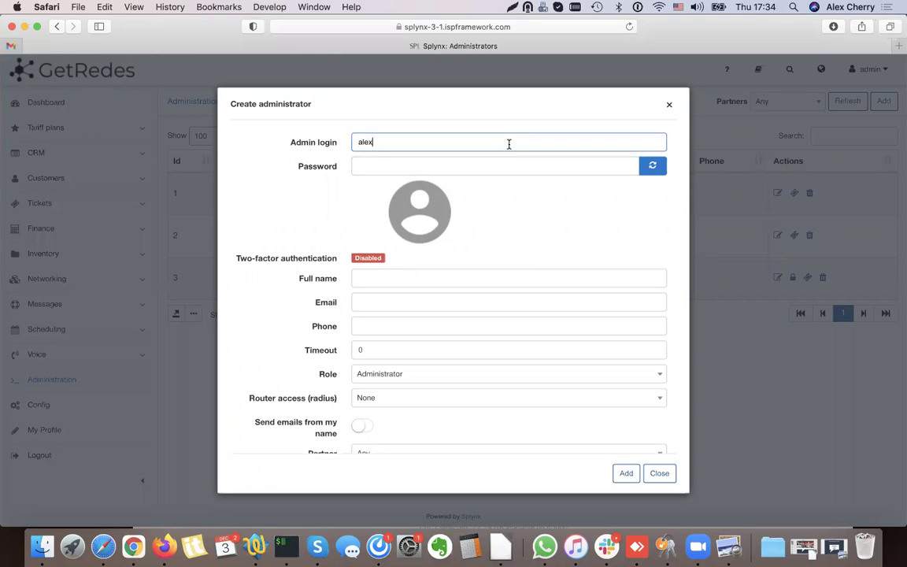
{"action": "left_click", "coordinate": [500, 167]}
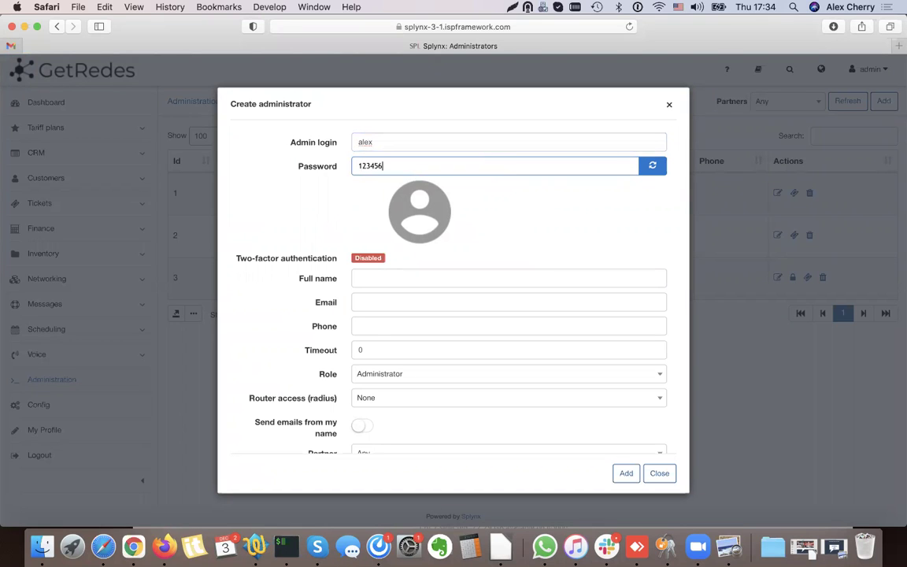
{"action": "left_click", "coordinate": [374, 279]}
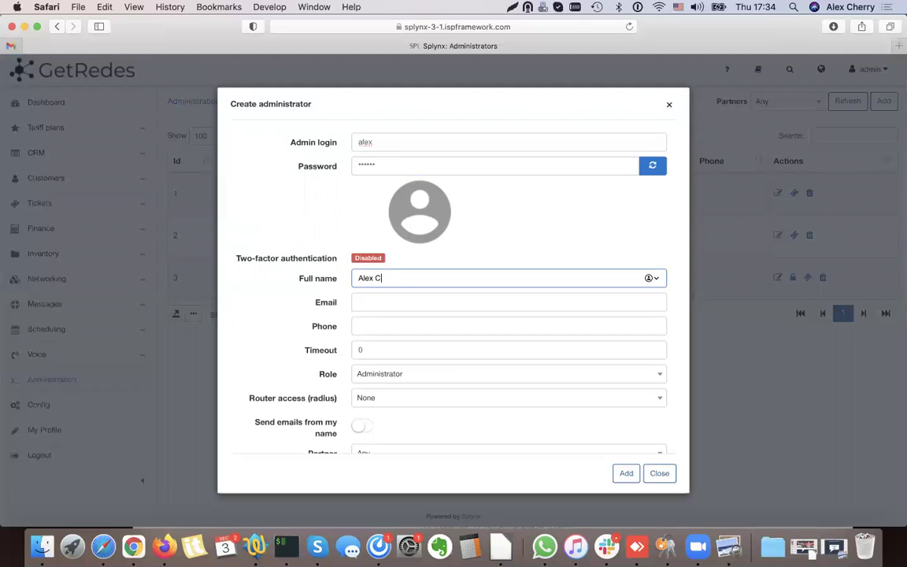
{"action": "key", "text": "Tab"}
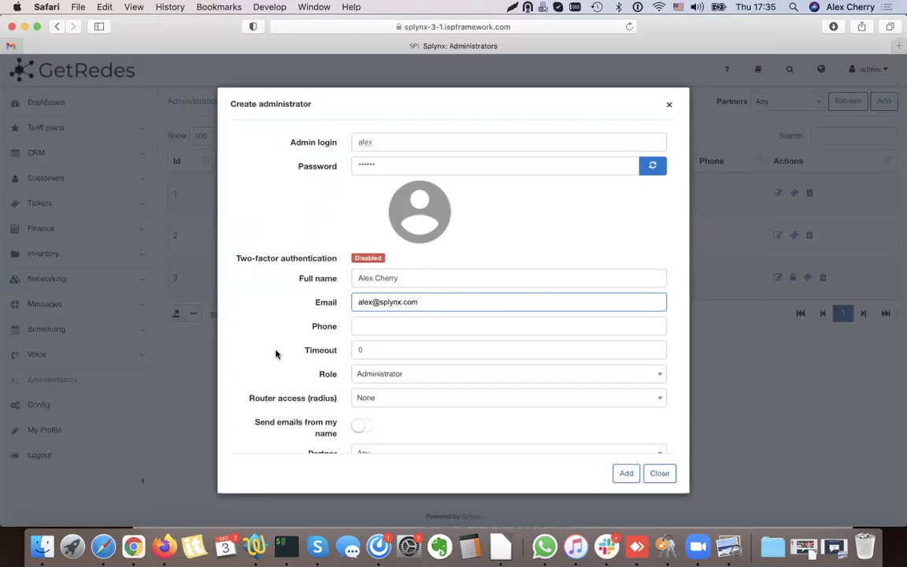
- Set the new admin's role to Super administrator, leaving Router access (radius) at None
{"action": "scroll", "coordinate": [275, 355], "scroll_direction": "down", "scroll_amount": 1}
{"action": "double_click", "coordinate": [327, 347]}
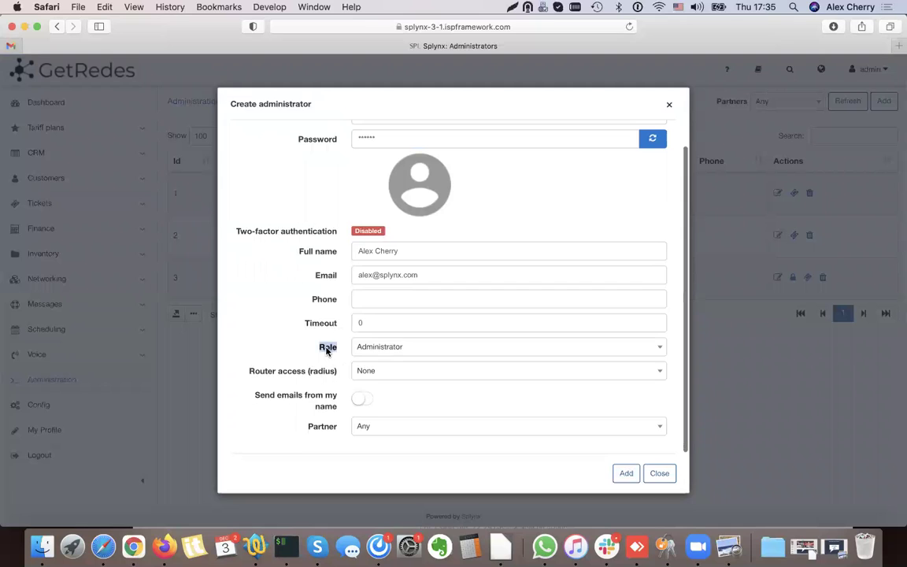
{"action": "left_click", "coordinate": [379, 347]}
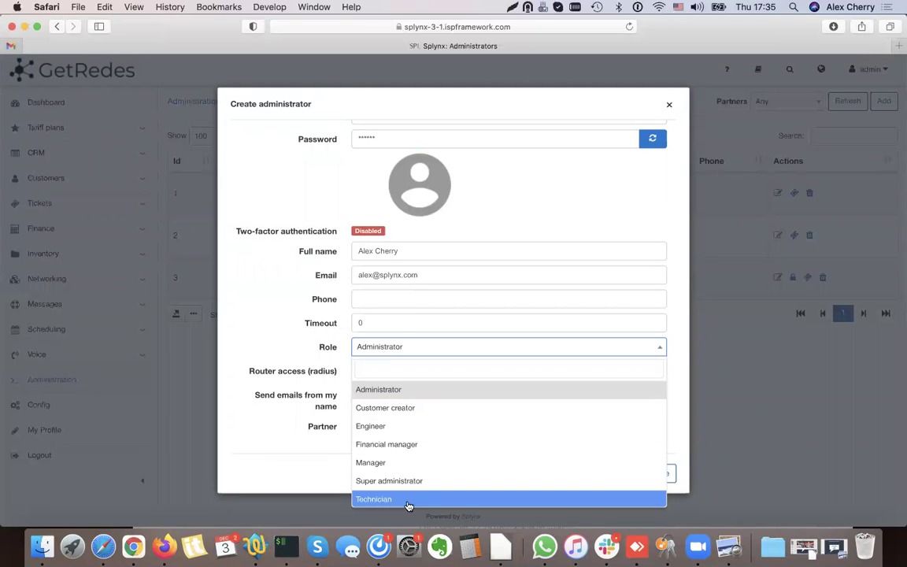
{"action": "left_click", "coordinate": [329, 349]}
{"action": "left_click", "coordinate": [369, 350]}
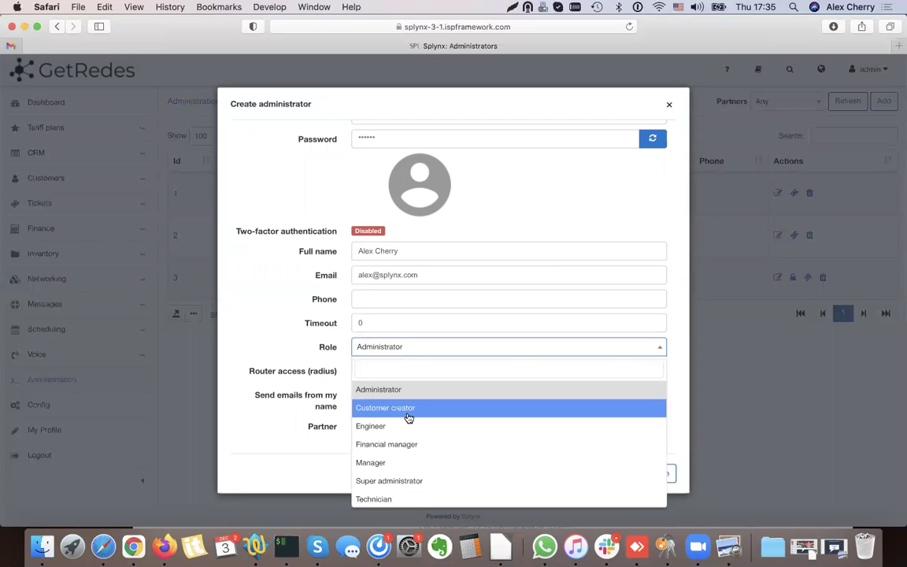
{"action": "left_click", "coordinate": [404, 480]}
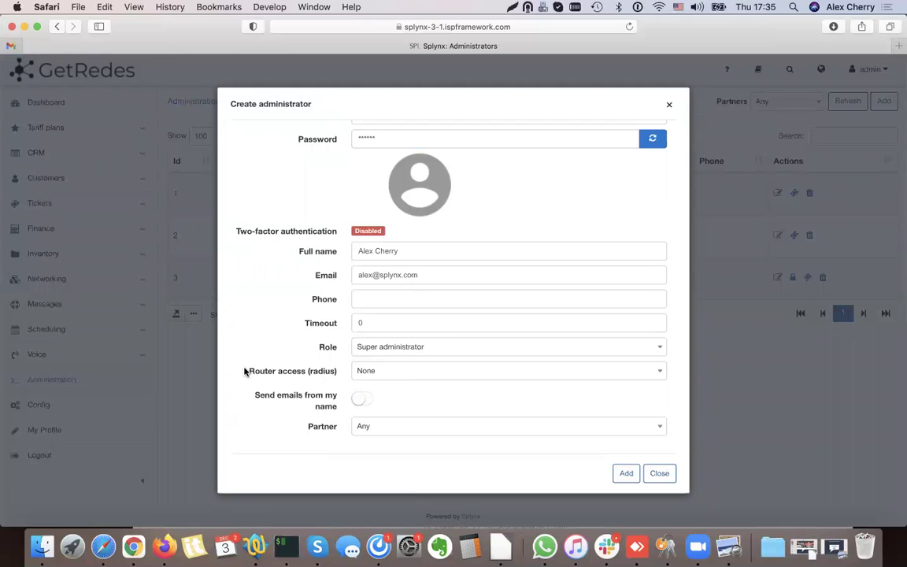
{"action": "left_click_drag", "start_coordinate": [267, 368], "coordinate": [337, 371]}
{"action": "double_click", "coordinate": [322, 377]}
{"action": "left_click", "coordinate": [313, 376]}
{"action": "left_click", "coordinate": [405, 373]}
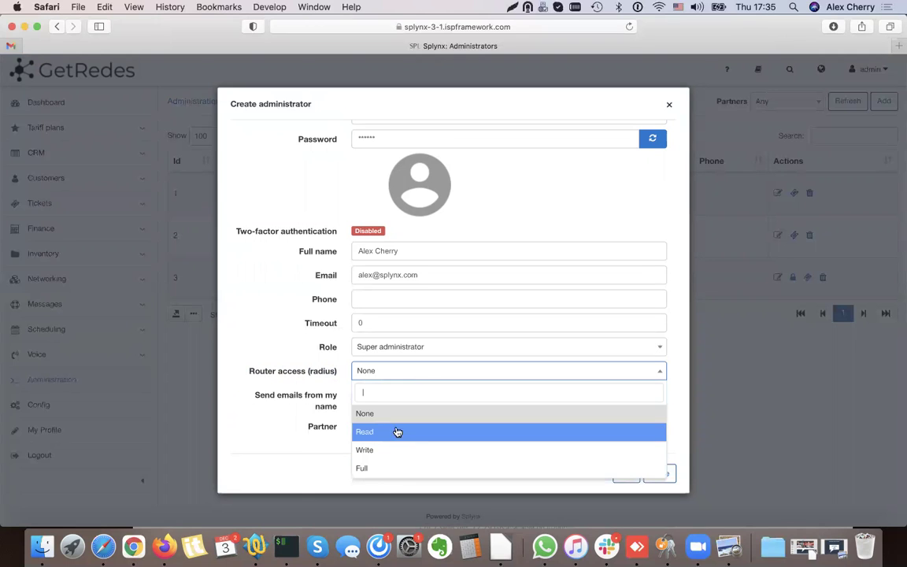
{"action": "left_click", "coordinate": [307, 409]}
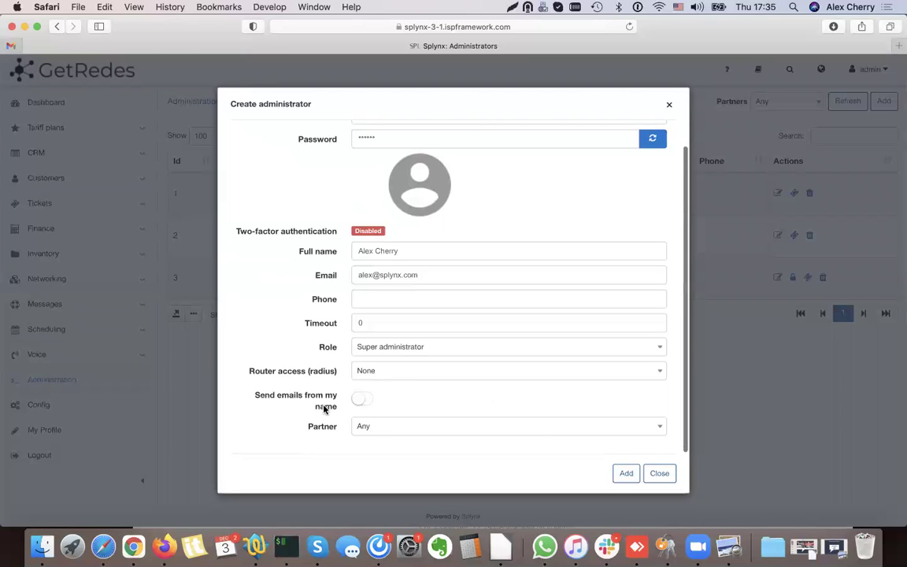
- Set partner to Any and add the admin, appending '1' to the email to make it unique
{"action": "left_click", "coordinate": [657, 435]}
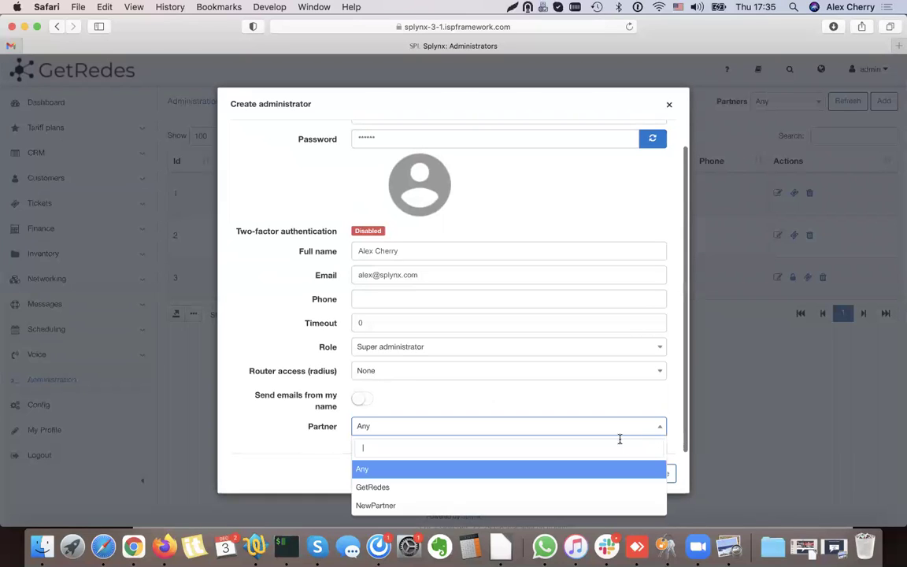
{"action": "left_click", "coordinate": [450, 488]}
{"action": "left_click", "coordinate": [402, 426]}
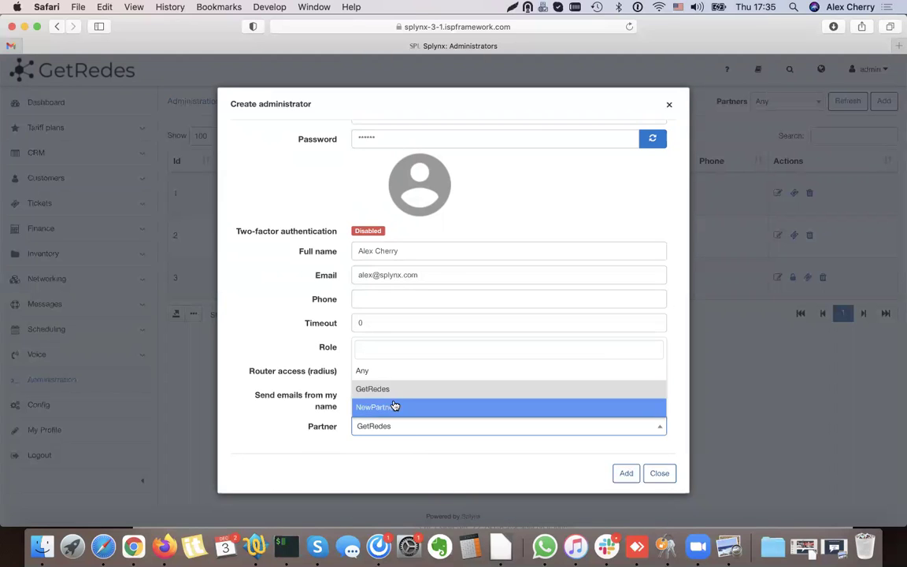
{"action": "left_click", "coordinate": [390, 373]}
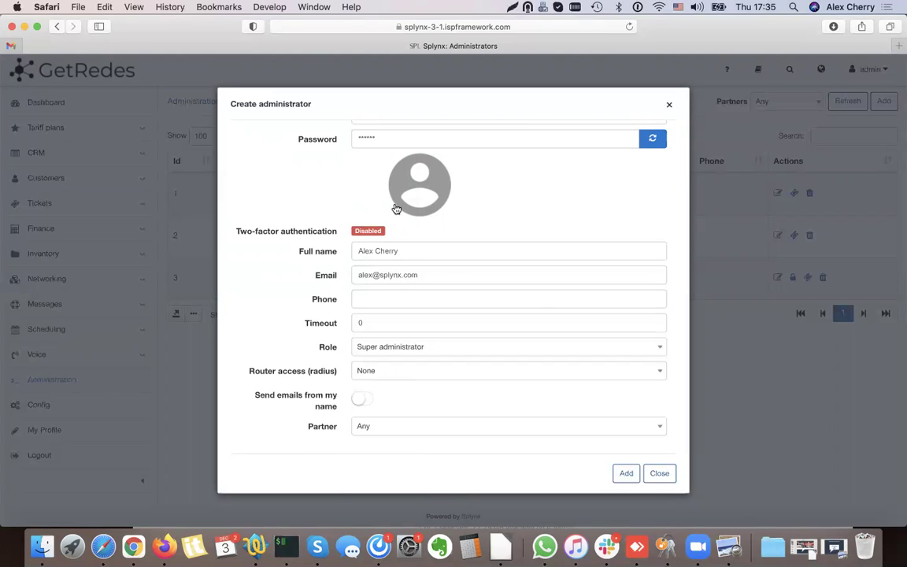
{"action": "left_click", "coordinate": [628, 475]}
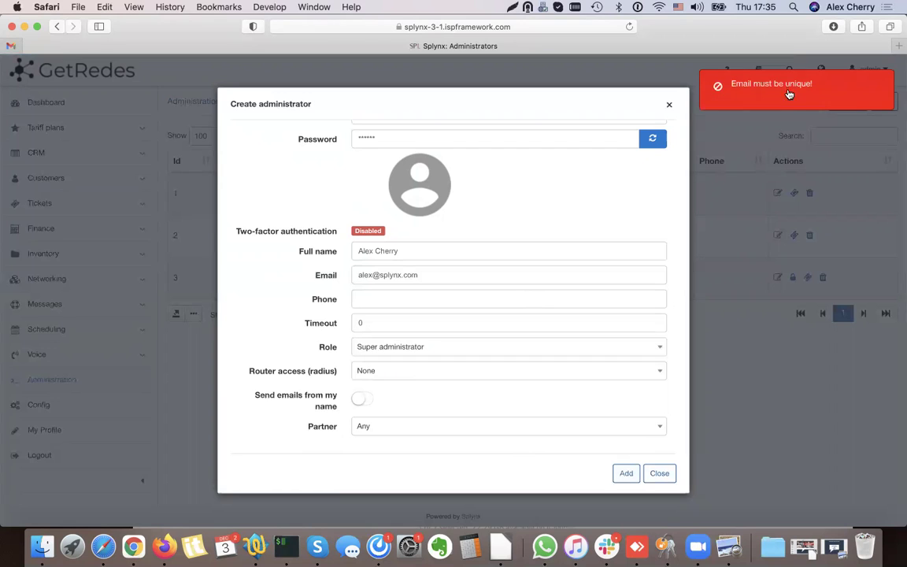
{"action": "left_click", "coordinate": [373, 276]}
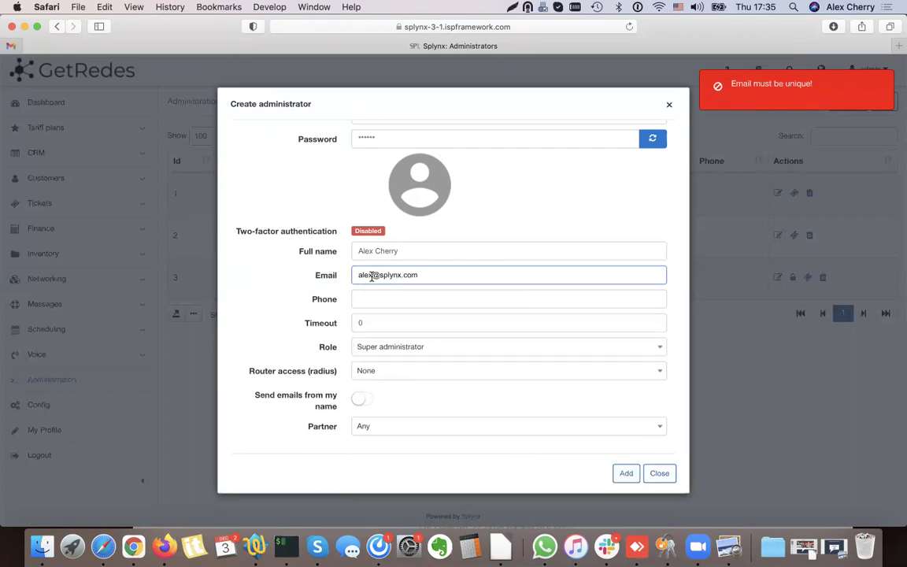
{"action": "type", "text": "1"}
{"action": "left_click", "coordinate": [626, 474]}
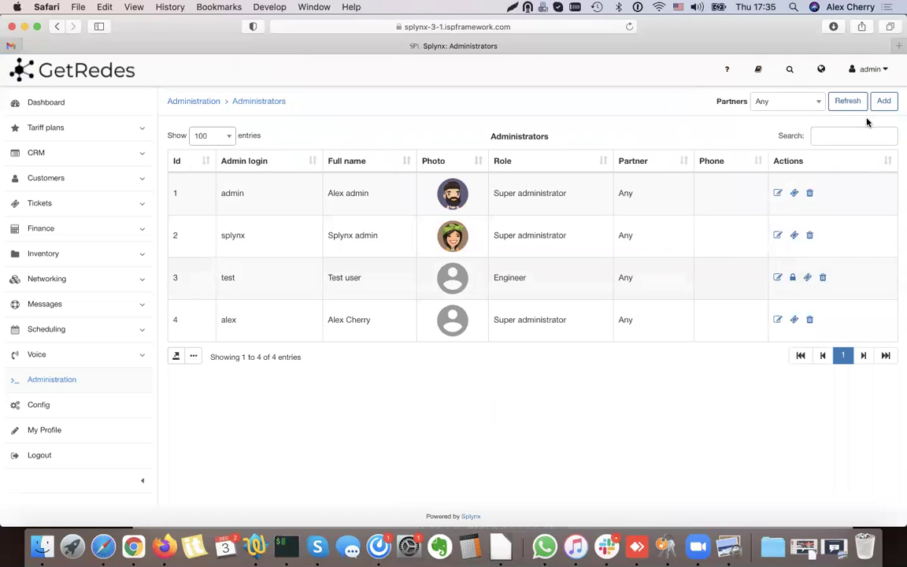
- Check the test user's details, then browse its CRM, Customers, Tickets and Finance permissions
{"action": "left_click", "coordinate": [778, 279]}
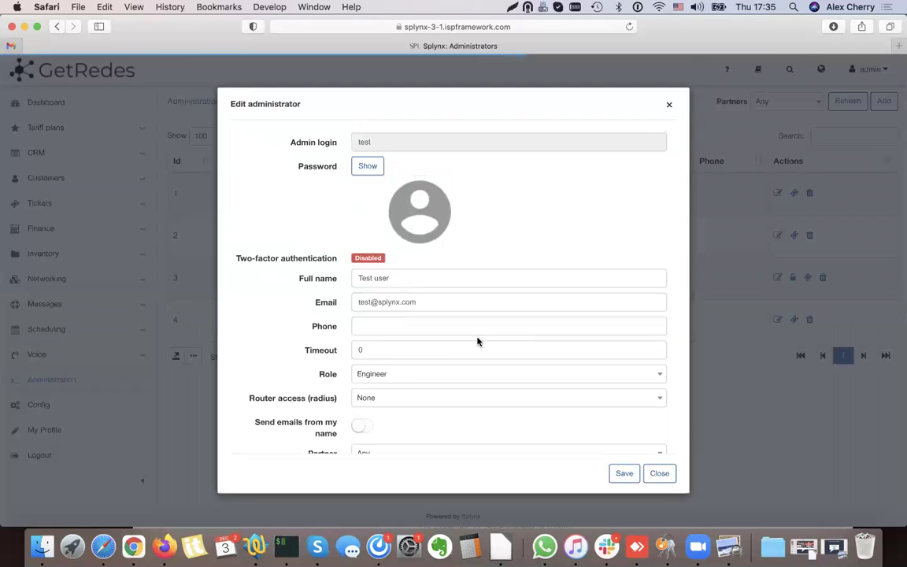
{"action": "left_click", "coordinate": [394, 375]}
{"action": "left_click", "coordinate": [668, 476]}
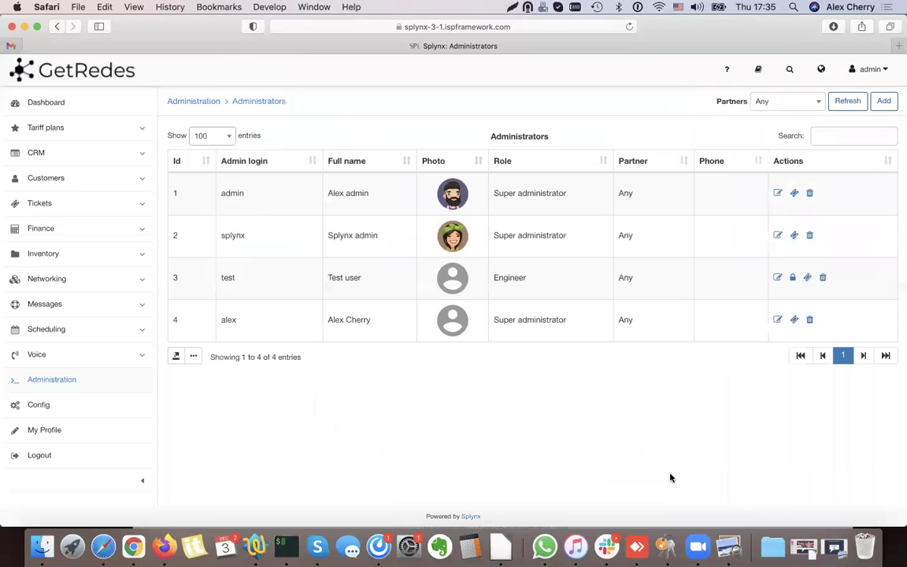
{"action": "left_click", "coordinate": [794, 280]}
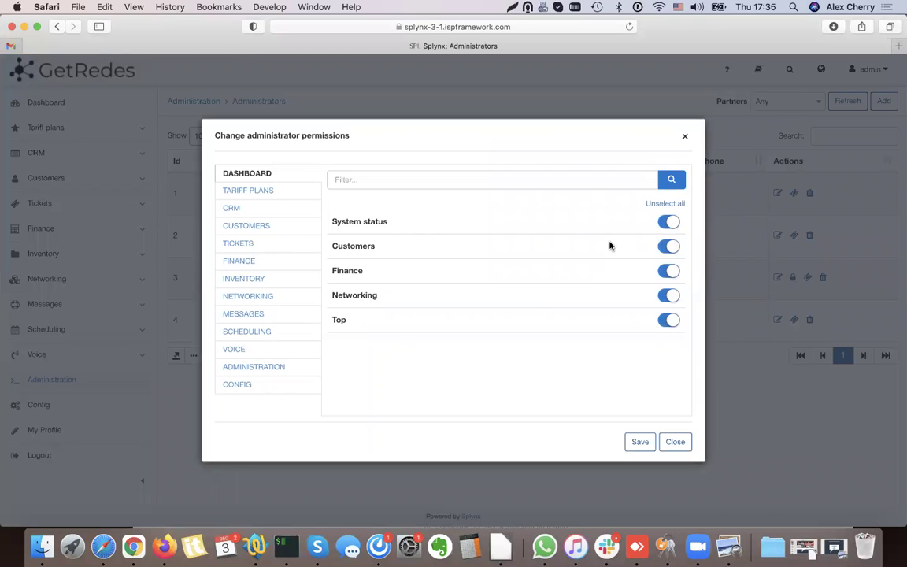
{"action": "left_click", "coordinate": [272, 208]}
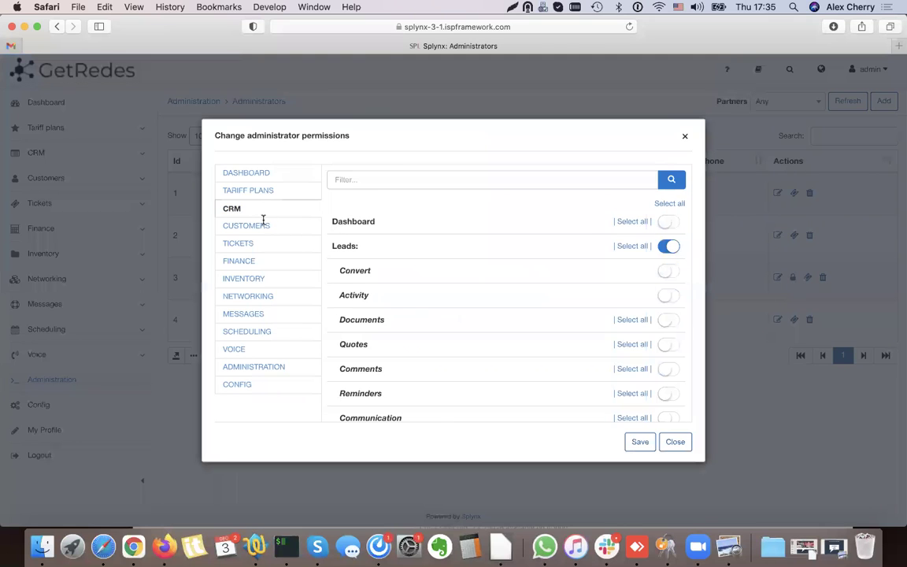
{"action": "left_click", "coordinate": [265, 226]}
{"action": "left_click", "coordinate": [266, 244]}
{"action": "left_click", "coordinate": [267, 259]}
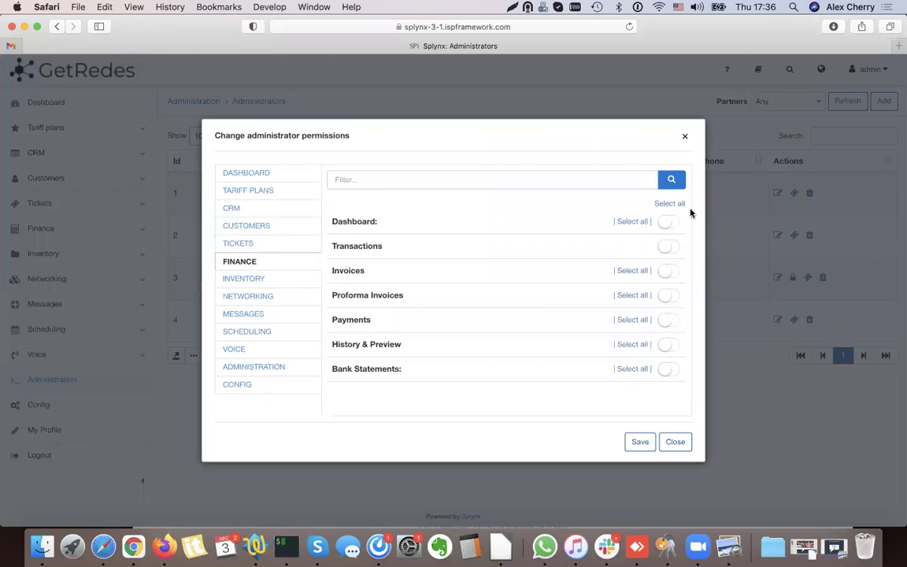
- Enable Finance Dashboard, Invoices and Transactions permissions, save and close the window
{"action": "left_click", "coordinate": [671, 223]}
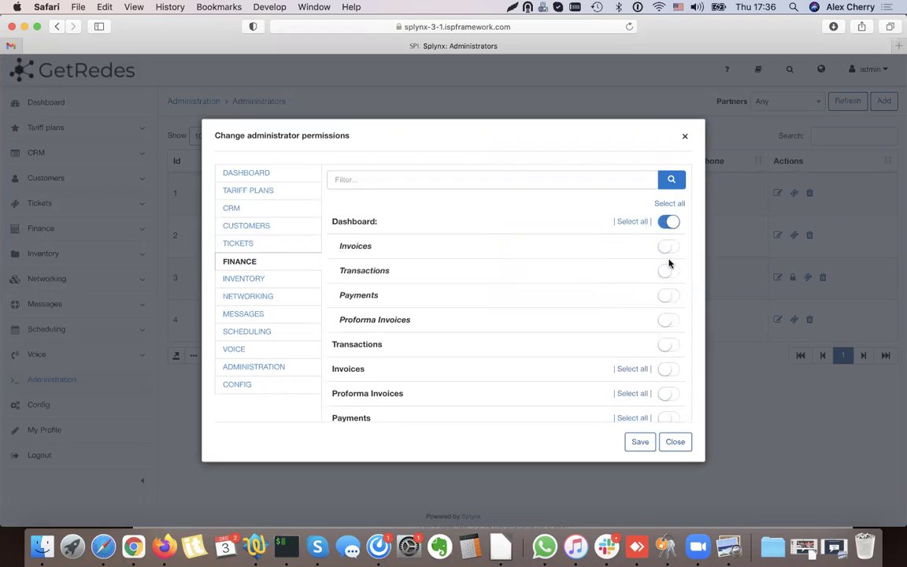
{"action": "left_click", "coordinate": [668, 248]}
{"action": "left_click", "coordinate": [669, 274]}
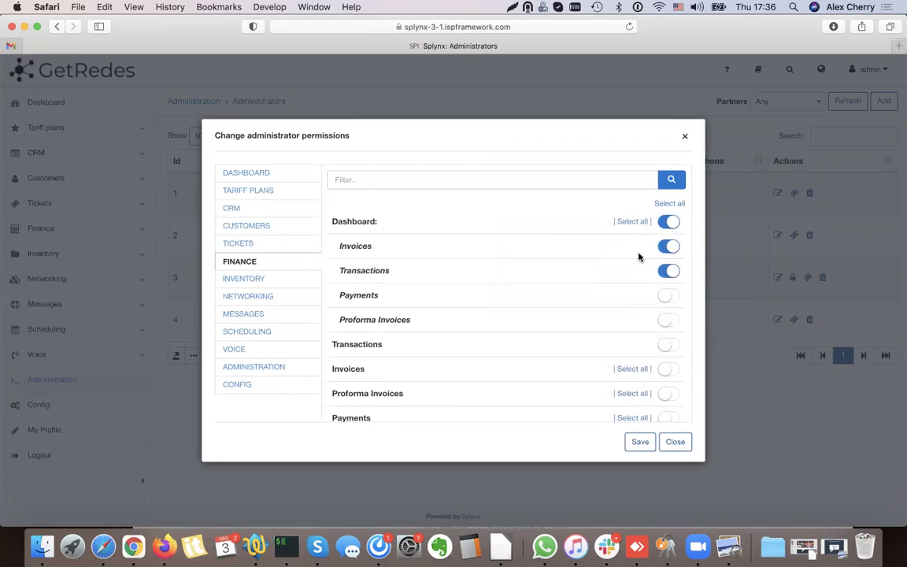
{"action": "scroll", "coordinate": [659, 340], "scroll_direction": "down", "scroll_amount": 2}
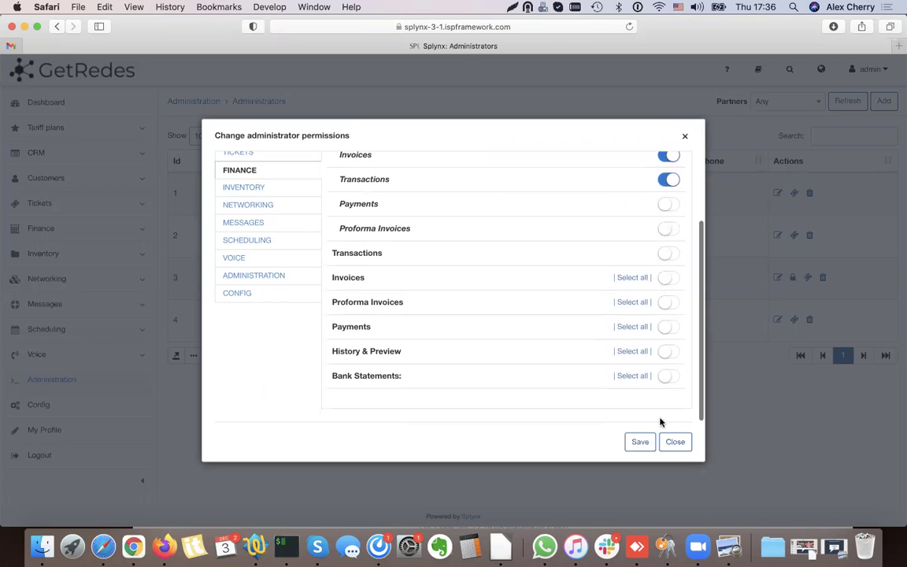
{"action": "left_click", "coordinate": [642, 442]}
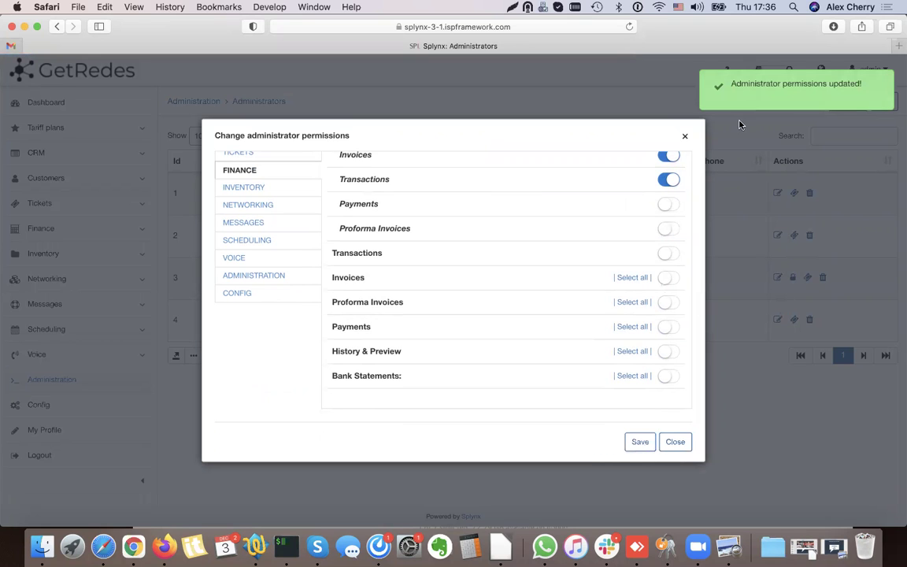
{"action": "left_click", "coordinate": [677, 443]}
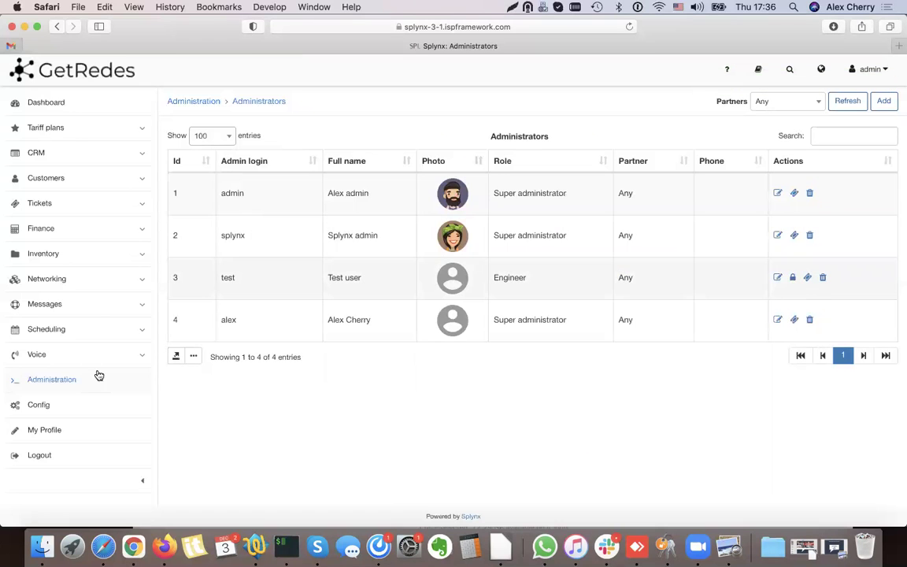
- Browse the Roles list, view the administrator role, and cancel a new role with scheme None
{"action": "left_click", "coordinate": [52, 379]}
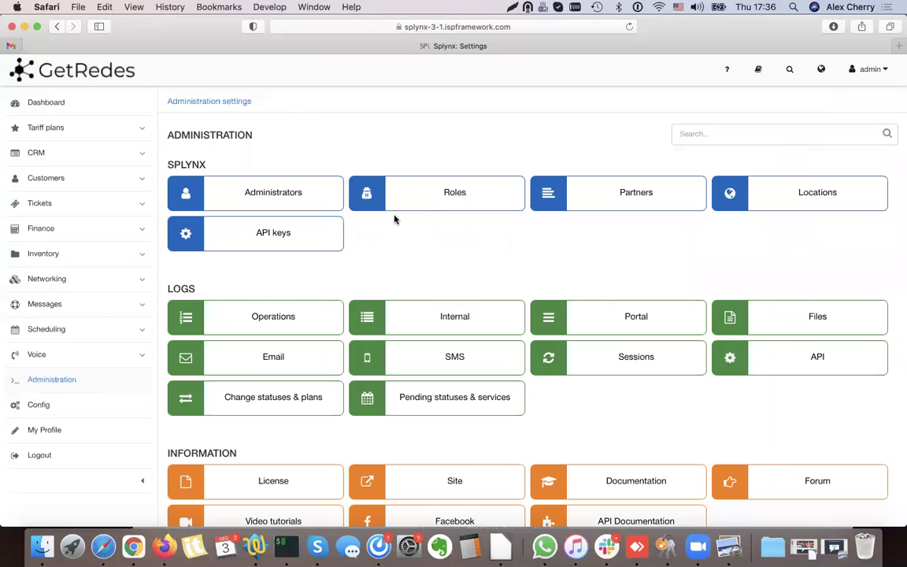
{"action": "left_click", "coordinate": [444, 200]}
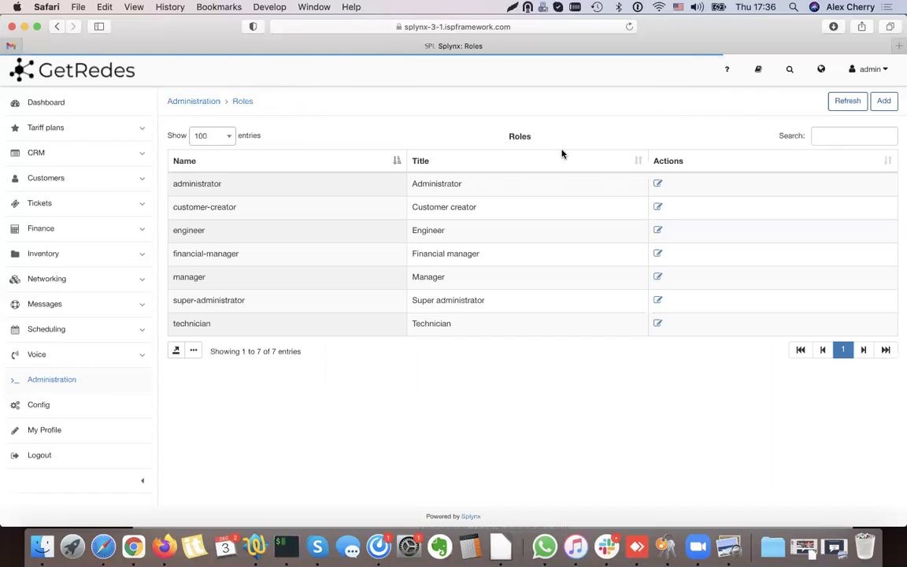
{"action": "left_click", "coordinate": [657, 186]}
{"action": "left_click", "coordinate": [592, 220]}
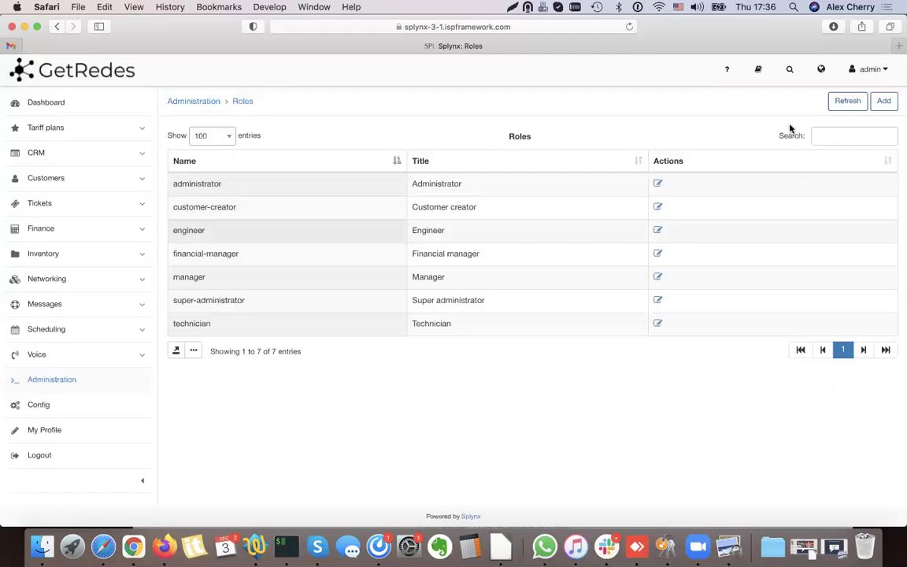
{"action": "left_click", "coordinate": [884, 101]}
{"action": "left_click", "coordinate": [428, 307]}
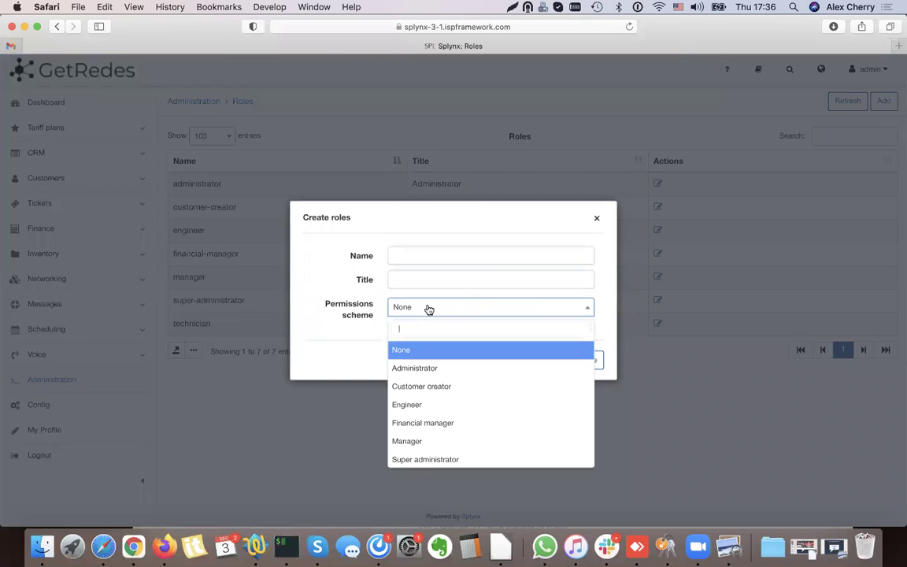
{"action": "scroll", "coordinate": [451, 390], "scroll_direction": "down", "scroll_amount": 3}
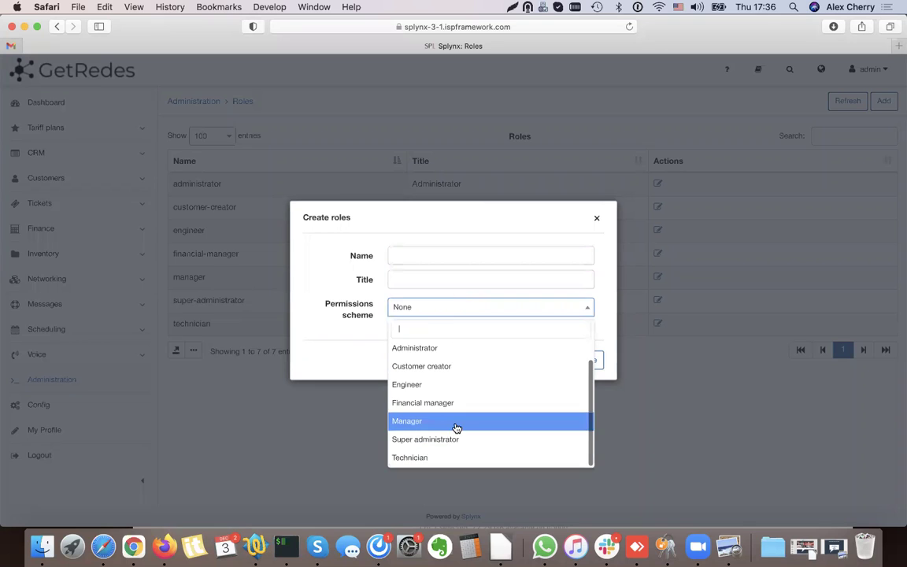
{"action": "left_click", "coordinate": [346, 307]}
{"action": "left_click", "coordinate": [586, 366]}
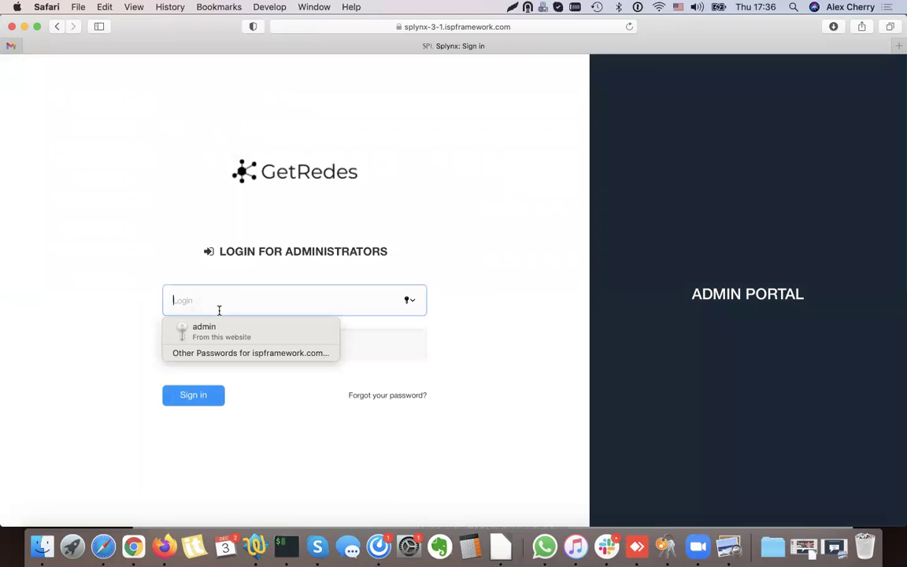
- Log in with the new administrator's login and password, declining Safari's offer to save it
{"action": "type", "text": "alex"}
{"action": "key", "text": "Tab"}
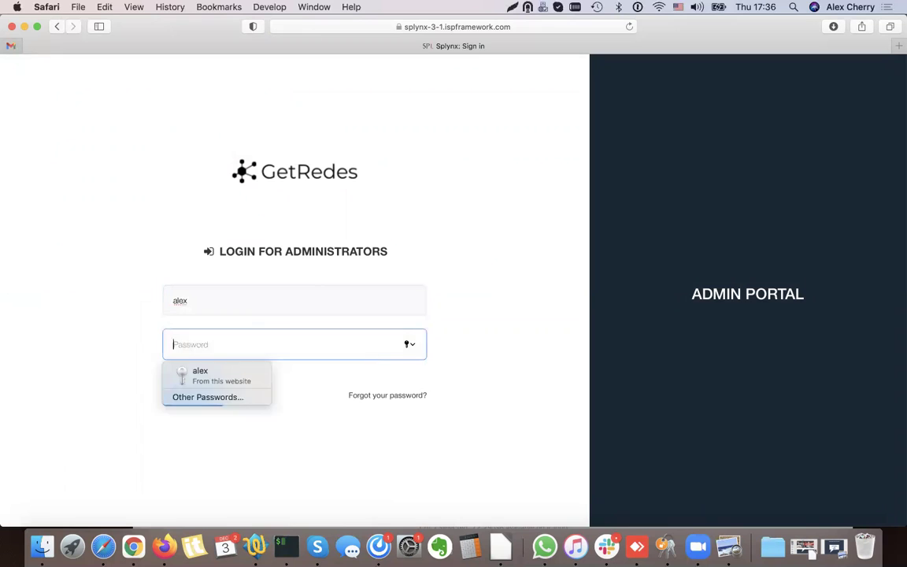
{"action": "type", "text": "••••••"}
{"action": "key", "text": "Return"}
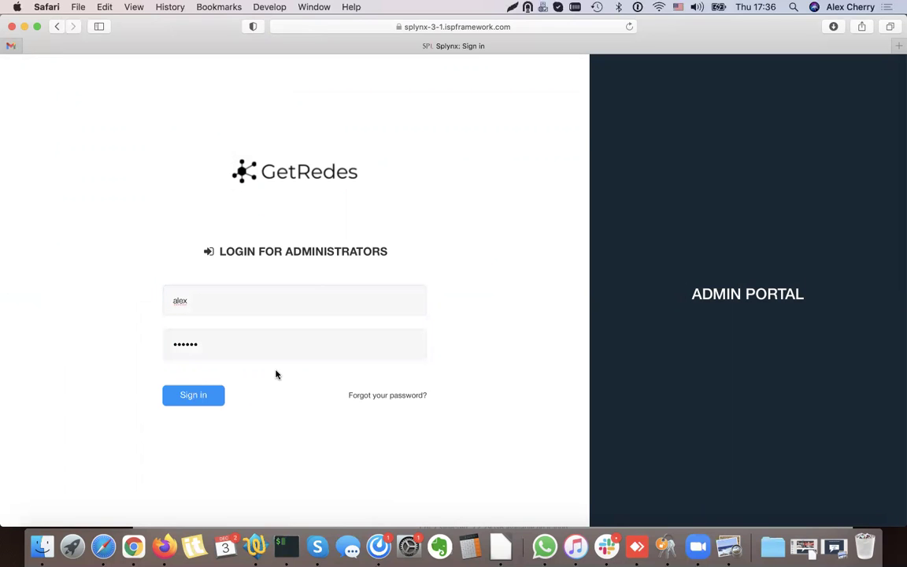
{"action": "key", "text": "Escape"}
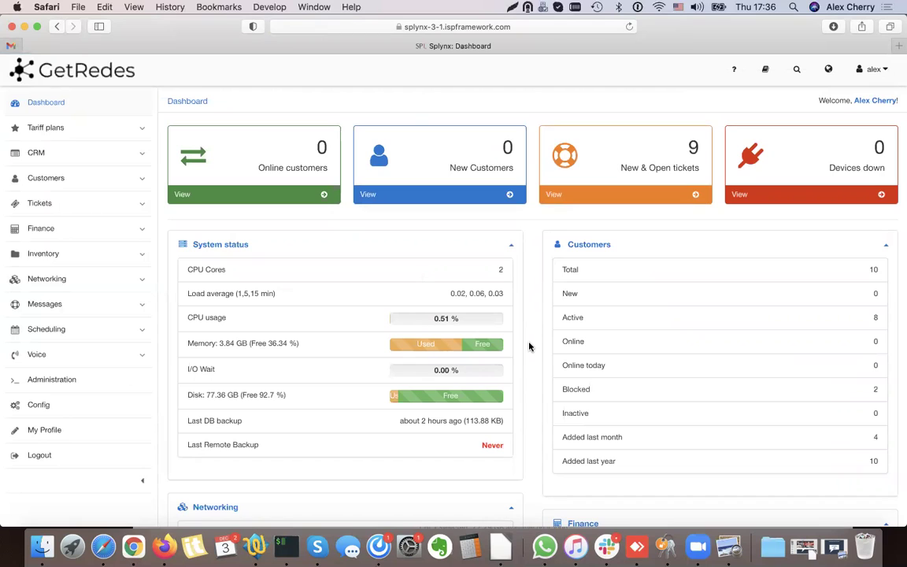
- From My Profile, open the Edit photo dialog and browse the cartoon avatars
{"action": "left_click", "coordinate": [49, 429]}
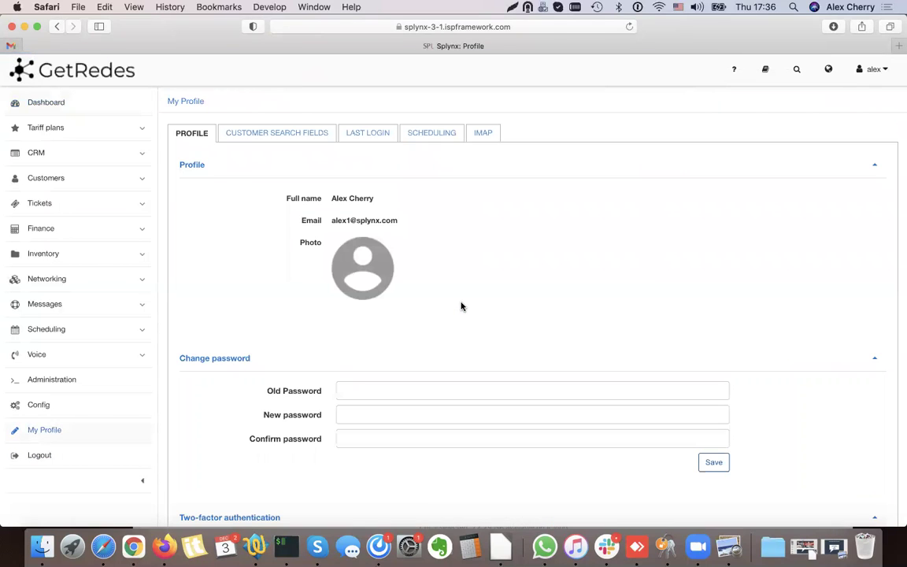
{"action": "left_click", "coordinate": [361, 268]}
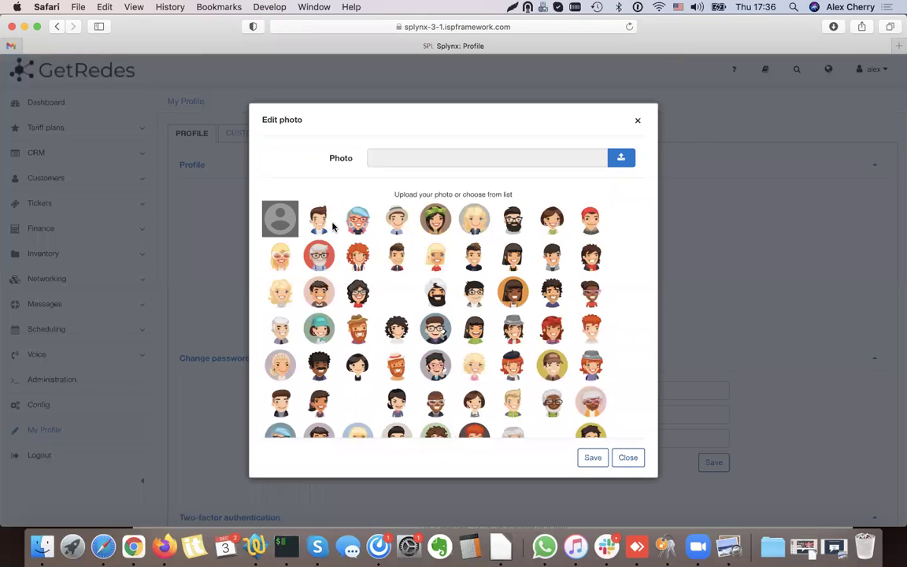
{"action": "left_click", "coordinate": [319, 219]}
{"action": "scroll", "coordinate": [413, 309], "scroll_direction": "down", "scroll_amount": 1}
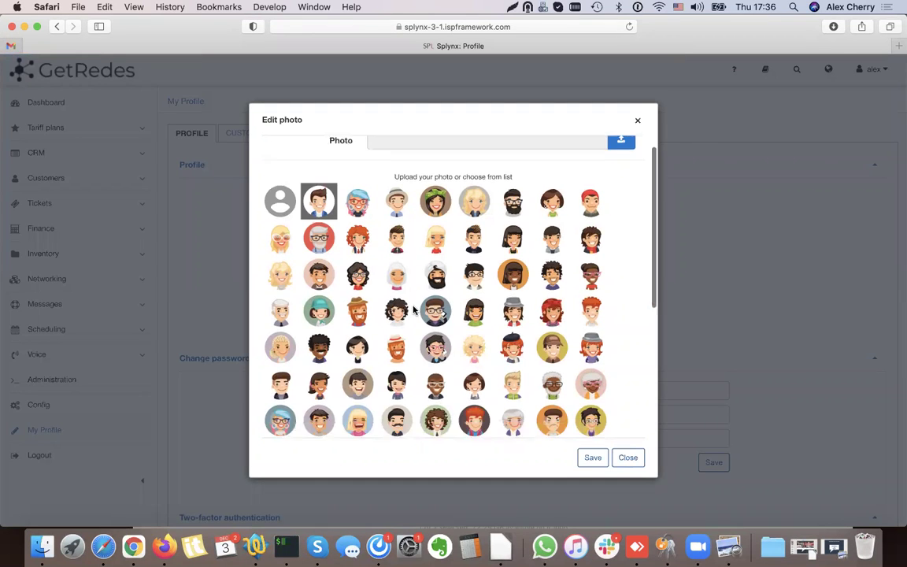
{"action": "scroll", "coordinate": [414, 309], "scroll_direction": "down", "scroll_amount": 3}
{"action": "scroll", "coordinate": [397, 252], "scroll_direction": "up", "scroll_amount": 5}
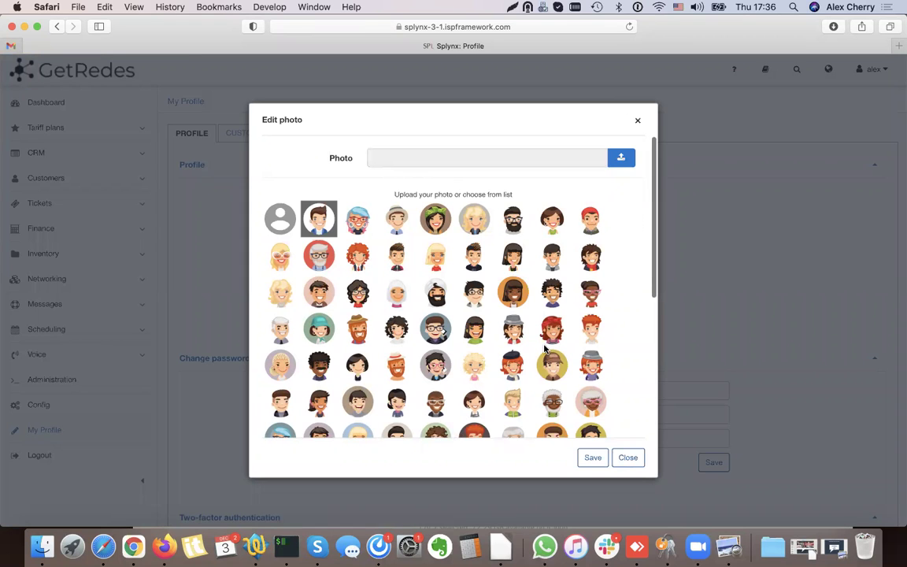
{"action": "scroll", "coordinate": [545, 349], "scroll_direction": "down", "scroll_amount": 1}
{"action": "scroll", "coordinate": [545, 349], "scroll_direction": "down", "scroll_amount": 3}
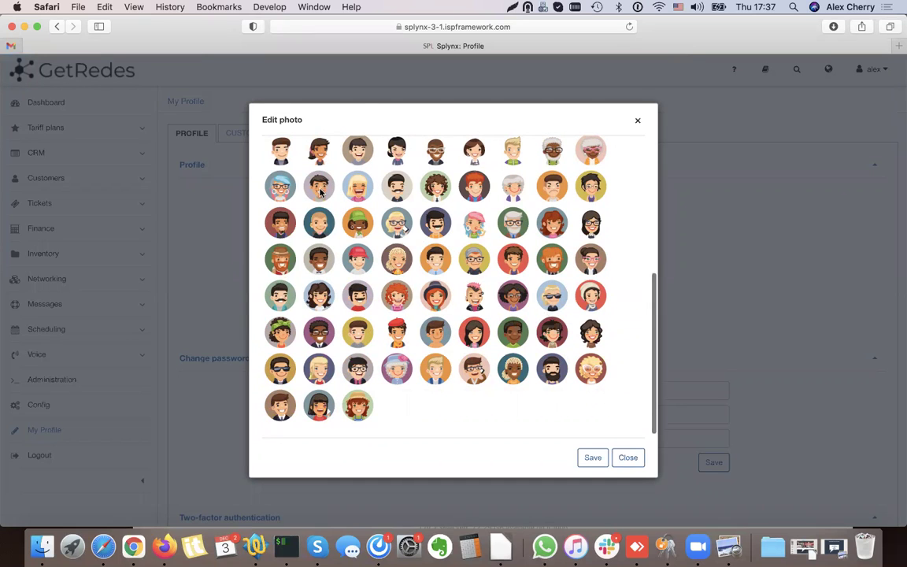
{"action": "scroll", "coordinate": [320, 191], "scroll_direction": "up", "scroll_amount": 2}
- Pick a different cartoon avatar and save it as the profile photo
{"action": "left_click", "coordinate": [272, 198]}
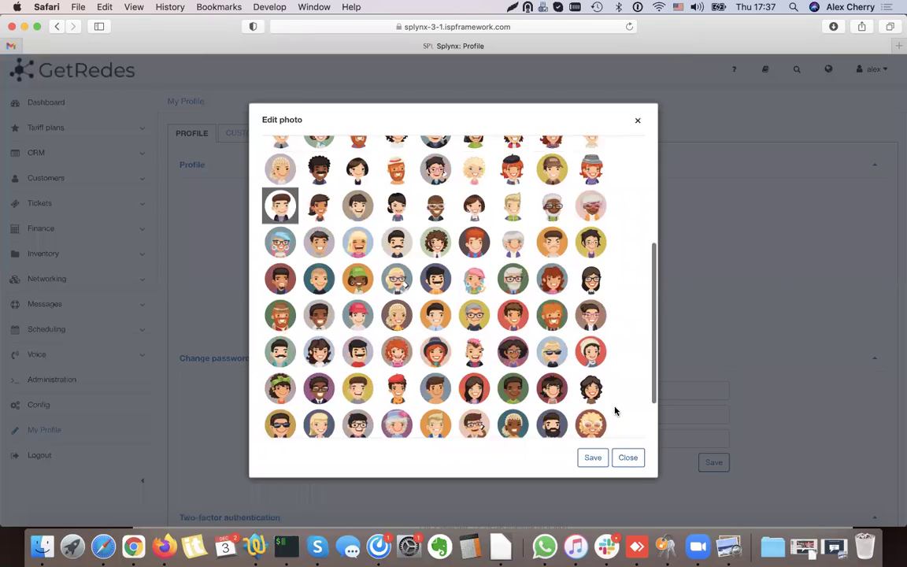
{"action": "left_click", "coordinate": [599, 458]}
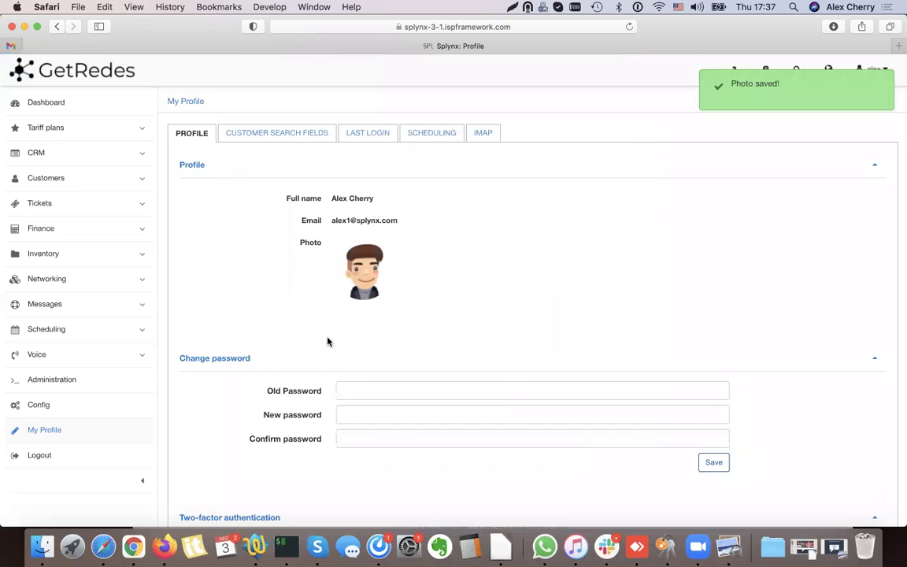
{"action": "scroll", "coordinate": [329, 341], "scroll_direction": "down", "scroll_amount": 5}
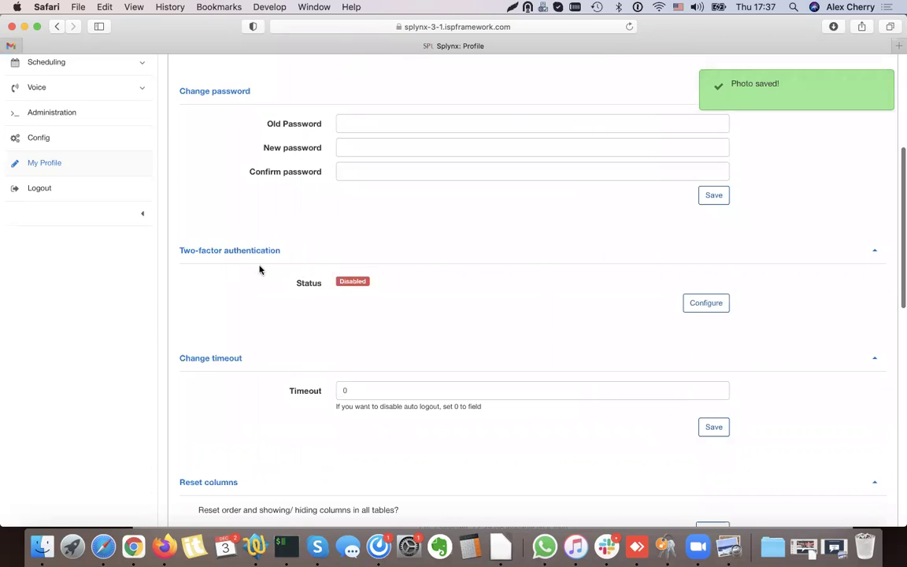
- Set the profile's auto-logout Timeout to 0
{"action": "scroll", "coordinate": [277, 304], "scroll_direction": "down", "scroll_amount": 1}
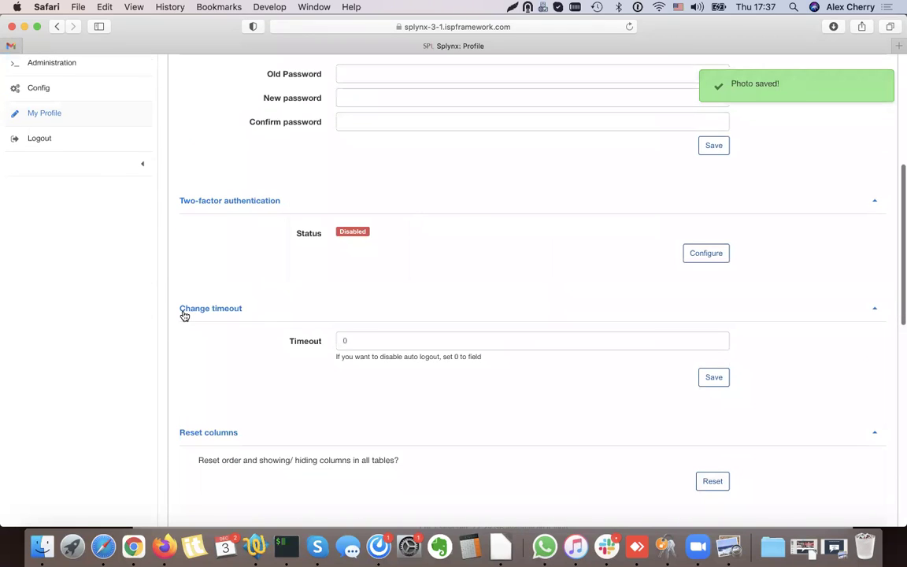
{"action": "left_click", "coordinate": [370, 339]}
{"action": "type", "text": "0"}
{"action": "left_click", "coordinate": [328, 345]}
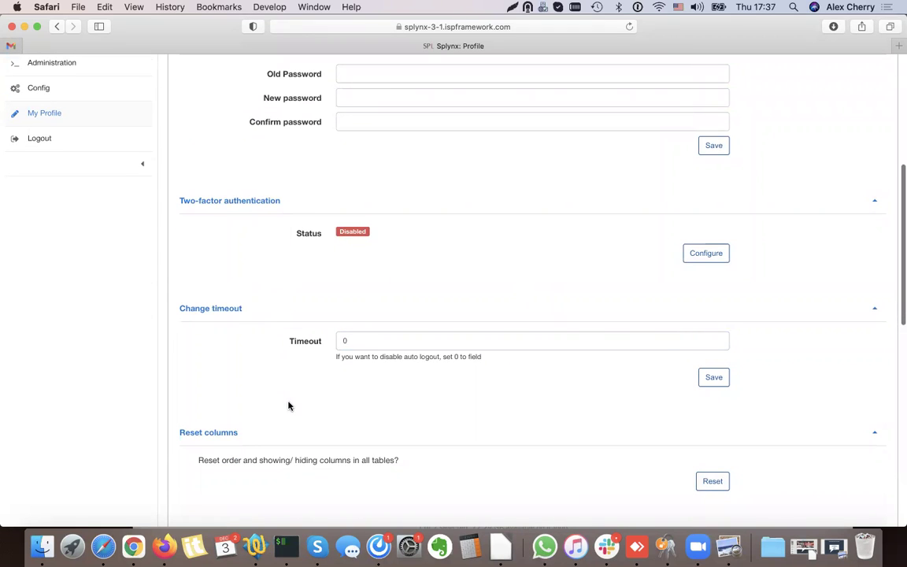
- Configure two-factor authentication by entering the authenticator code and enabling it
{"action": "left_click", "coordinate": [704, 263]}
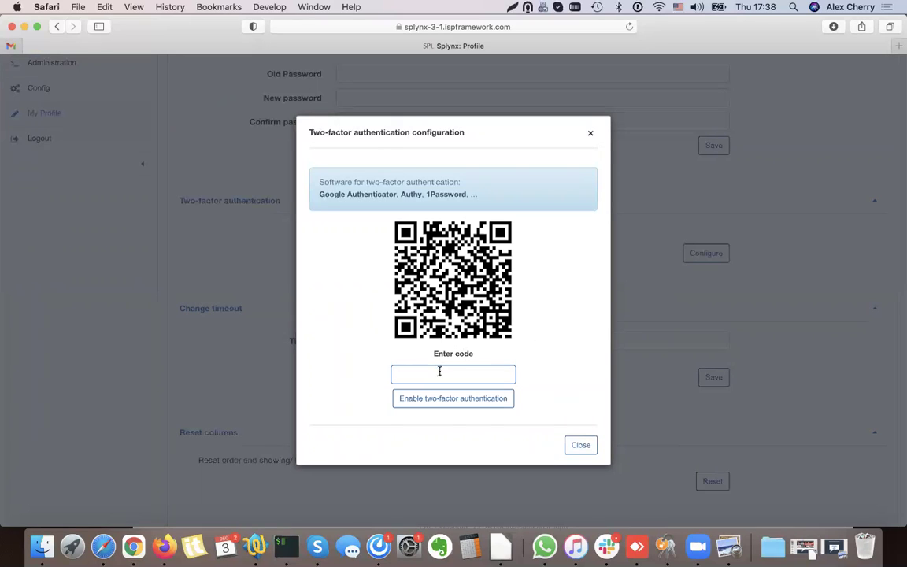
{"action": "left_click", "coordinate": [480, 398]}
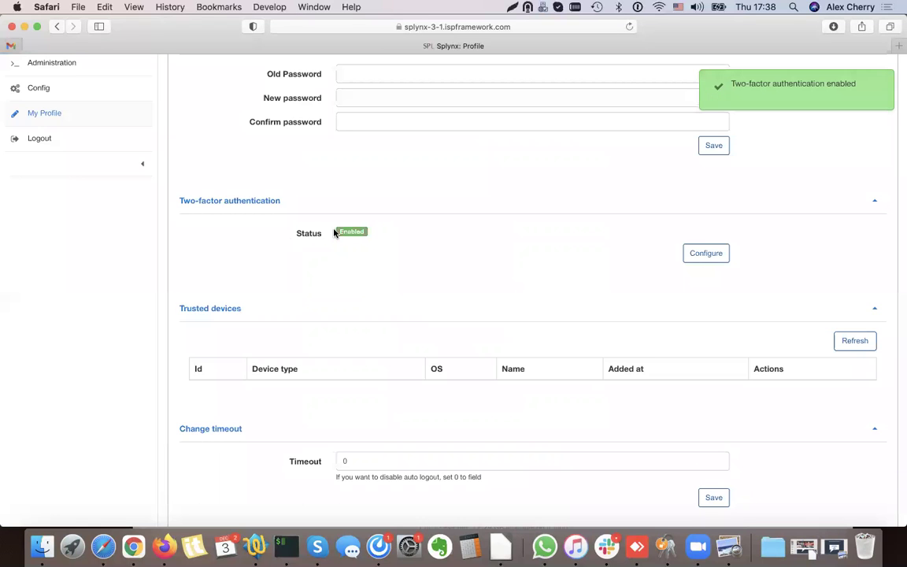
- Log out and sign back in with the admin login and password
{"action": "scroll", "coordinate": [584, 137], "scroll_direction": "up", "scroll_amount": 5}
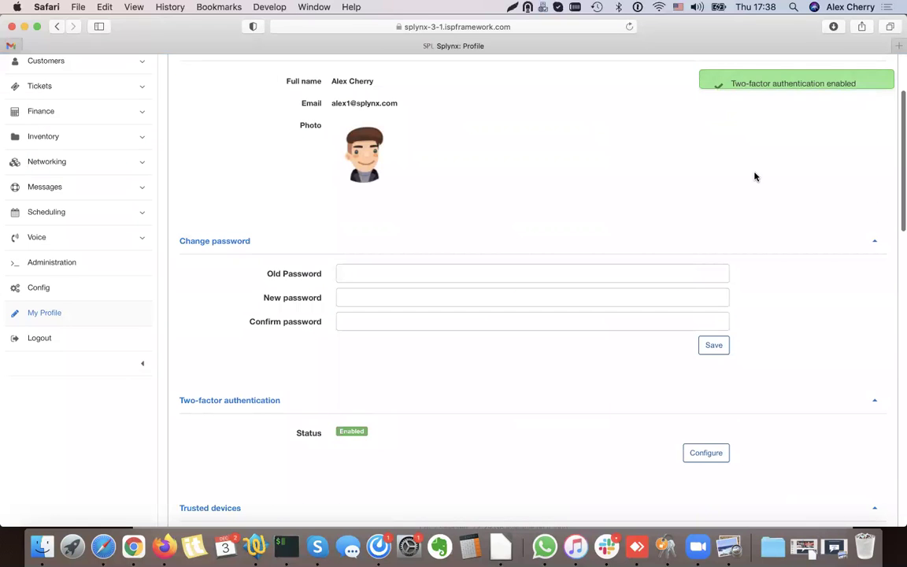
{"action": "scroll", "coordinate": [811, 134], "scroll_direction": "up", "scroll_amount": 3}
{"action": "left_click", "coordinate": [869, 72]}
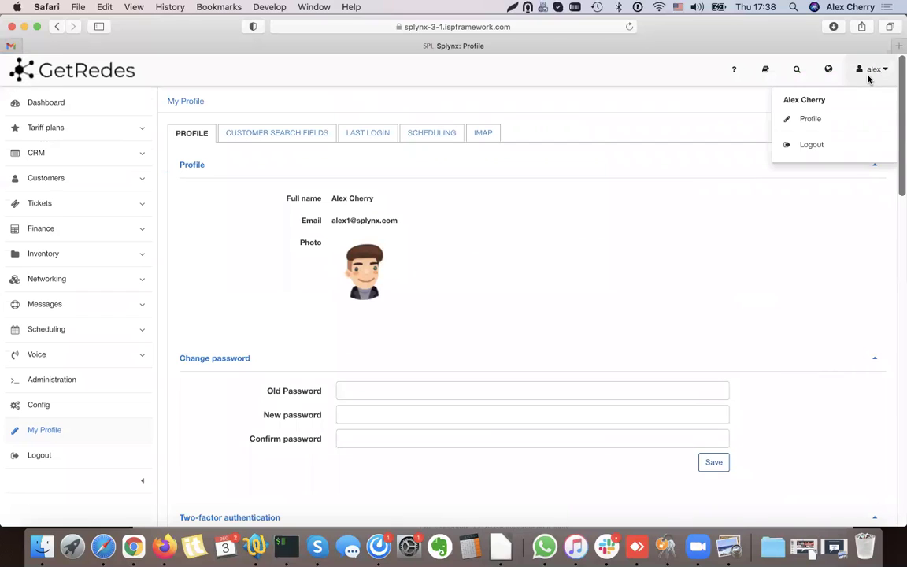
{"action": "left_click", "coordinate": [827, 145]}
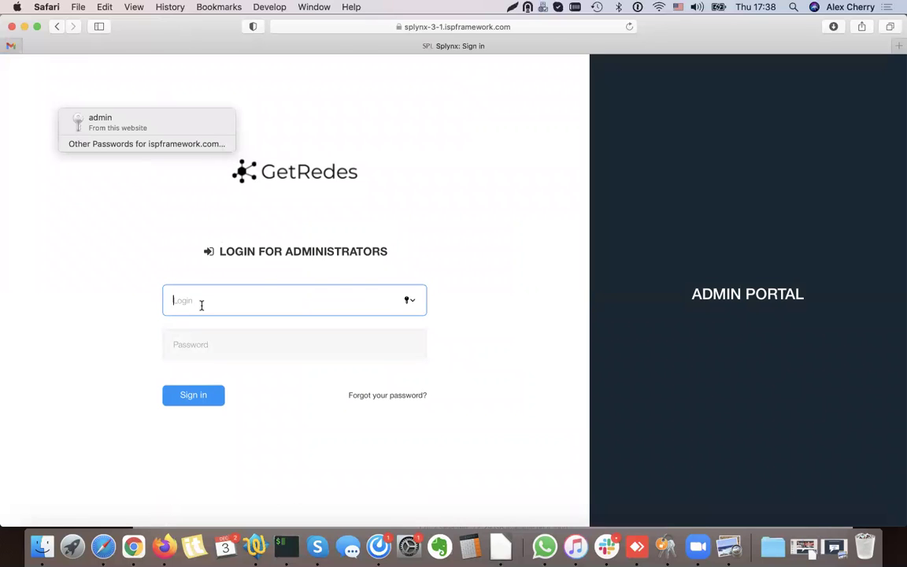
{"action": "type", "text": "alex"}
{"action": "left_click", "coordinate": [217, 350]}
{"action": "type", "text": "••"}
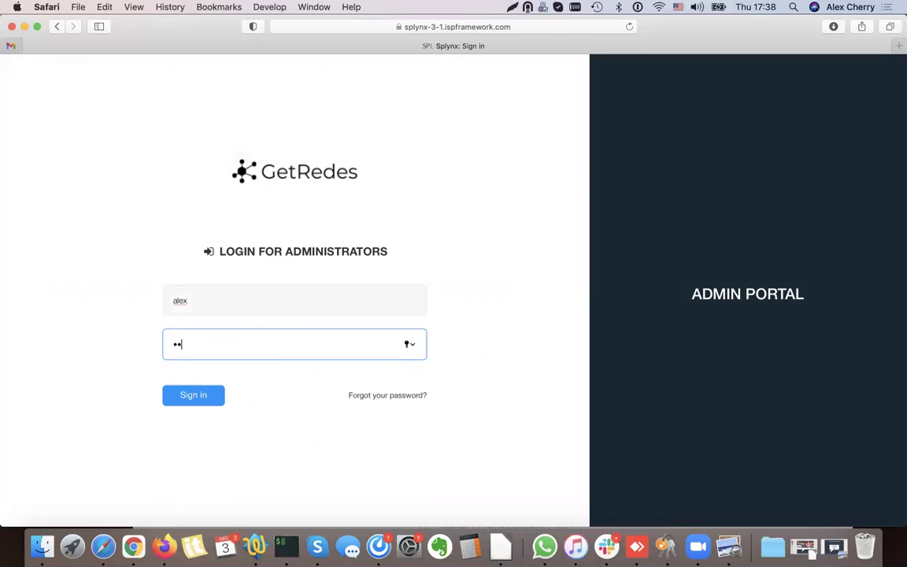
{"action": "type", "text": "••••"}
{"action": "left_click", "coordinate": [202, 395]}
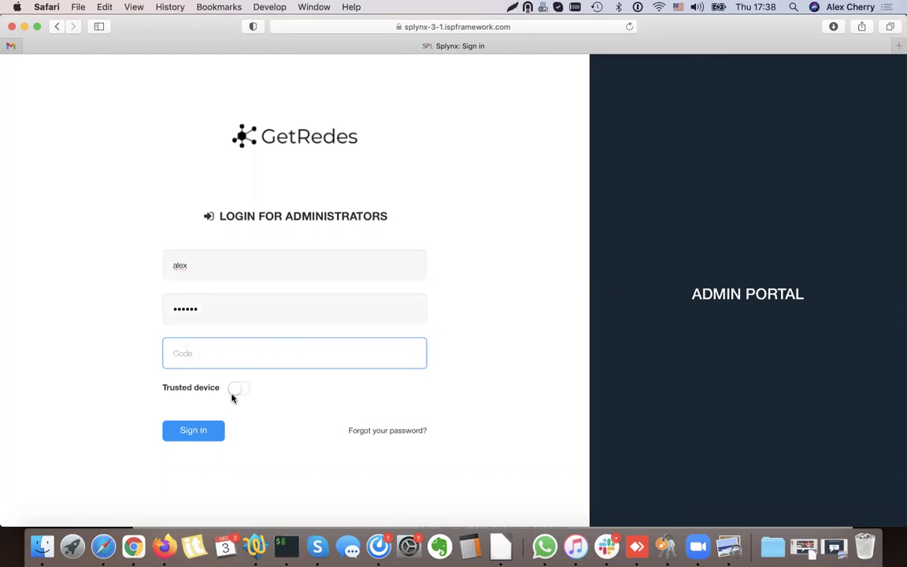
- Mark the device as trusted, sign in with the verification code, and decline Safari's password prompt
{"action": "left_click", "coordinate": [240, 390]}
{"action": "left_click", "coordinate": [198, 360]}
{"action": "left_click", "coordinate": [178, 432]}
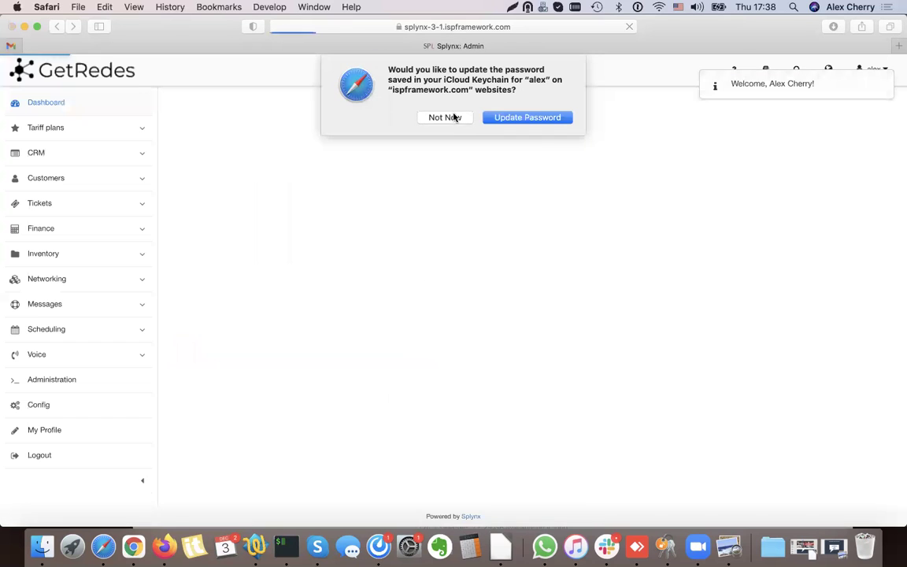
{"action": "left_click", "coordinate": [449, 117]}
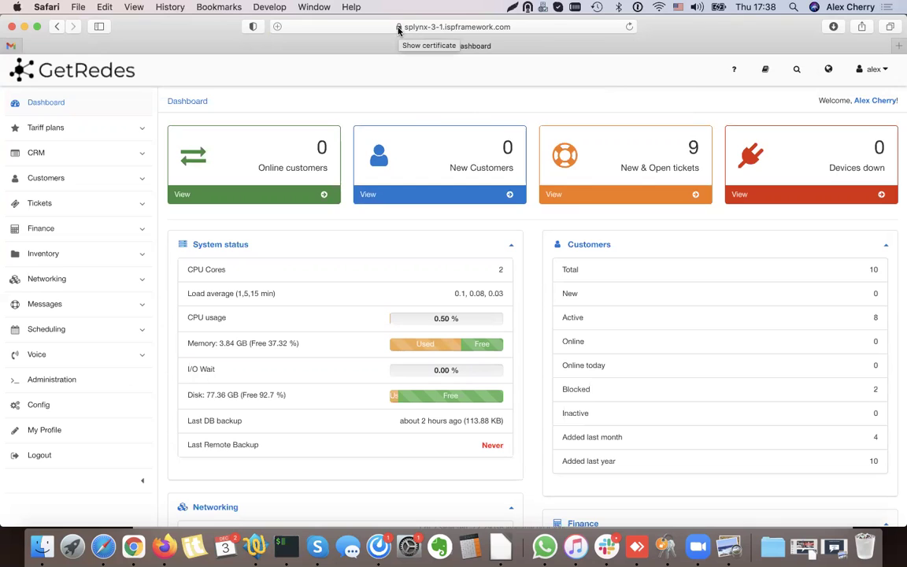
- Check the site's secure connection details, then filter the Config settings by 'SSL'
{"action": "left_click", "coordinate": [399, 28]}
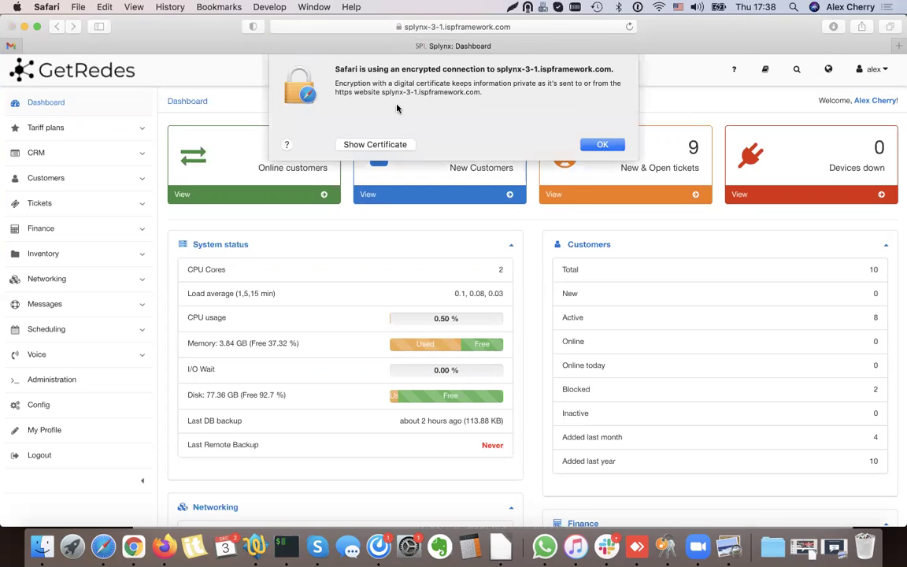
{"action": "left_click", "coordinate": [614, 148]}
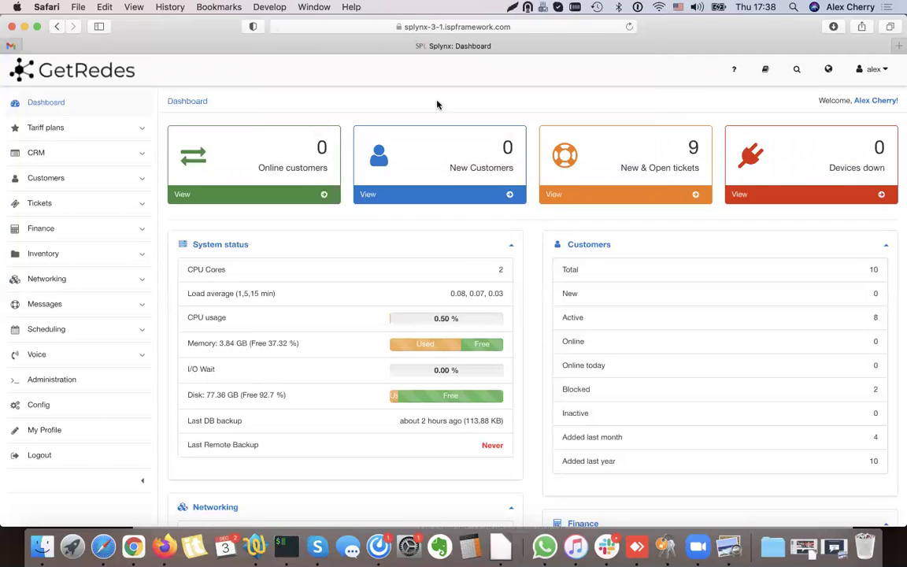
{"action": "left_click", "coordinate": [74, 406]}
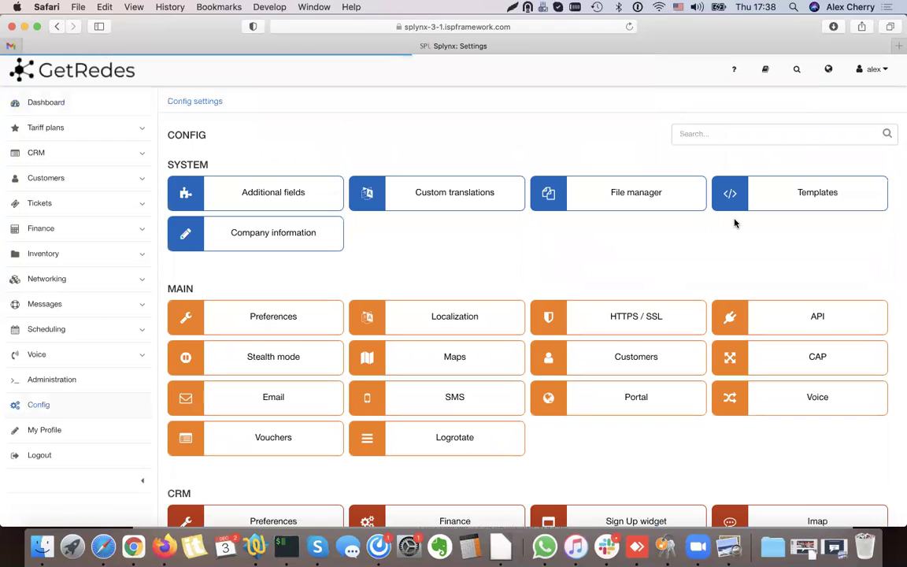
{"action": "left_click", "coordinate": [713, 134]}
{"action": "type", "text": "SSL"}
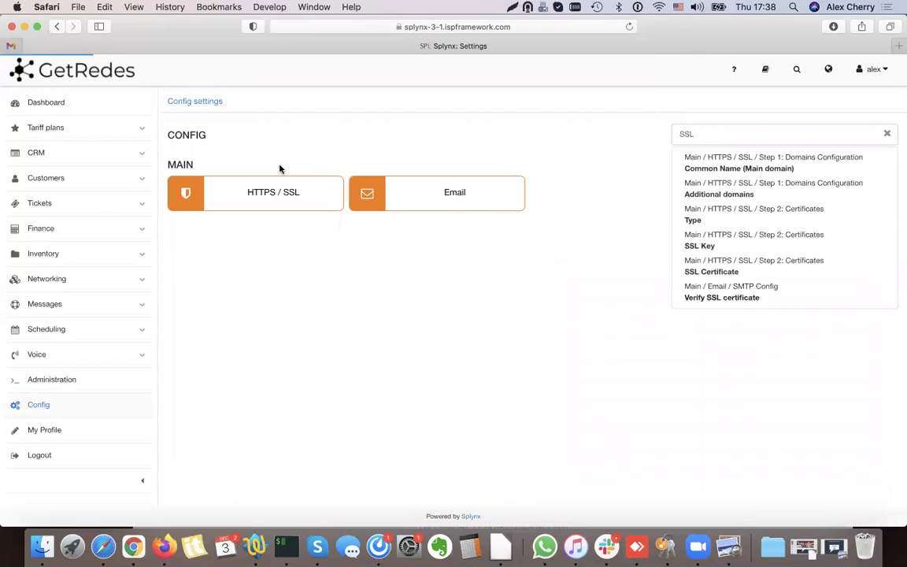
{"action": "left_click_drag", "start_coordinate": [194, 164], "coordinate": [187, 162]}
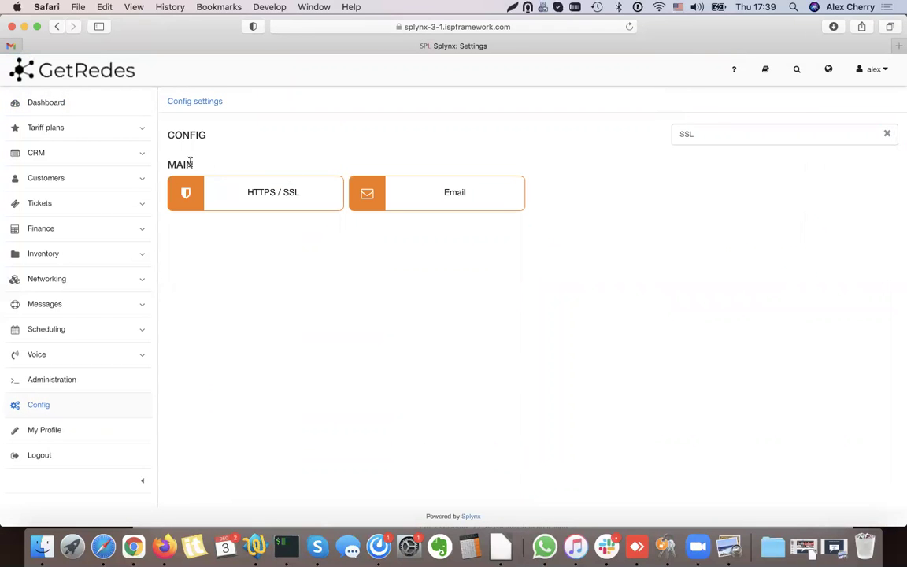
- Review HTTPS / SSL with Let's Encrypt kept as the certificate type, then clear the SSL filter
{"action": "left_click", "coordinate": [260, 189]}
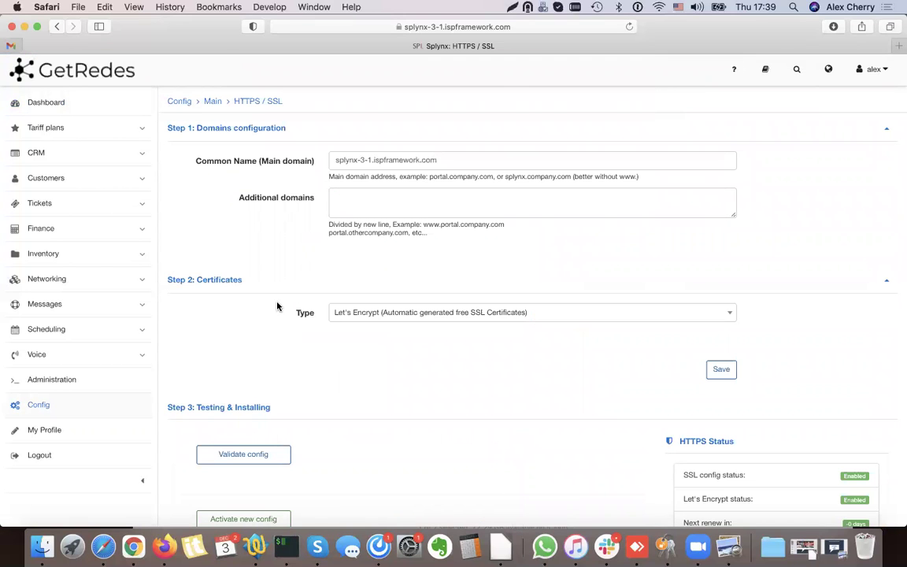
{"action": "left_click", "coordinate": [416, 320]}
{"action": "left_click", "coordinate": [441, 355]}
{"action": "scroll", "coordinate": [463, 397], "scroll_direction": "down", "scroll_amount": 1}
{"action": "scroll", "coordinate": [463, 397], "scroll_direction": "down", "scroll_amount": 3}
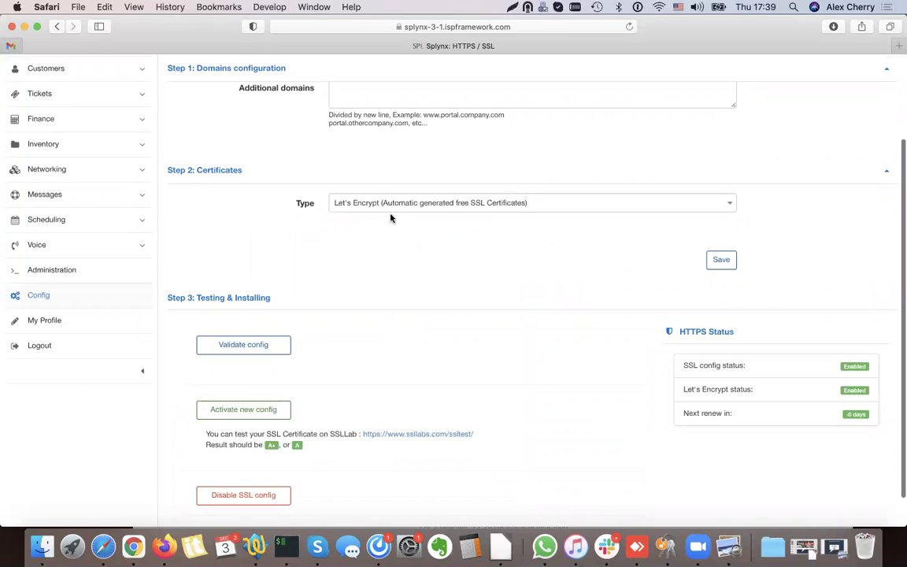
{"action": "scroll", "coordinate": [516, 298], "scroll_direction": "down", "scroll_amount": 2}
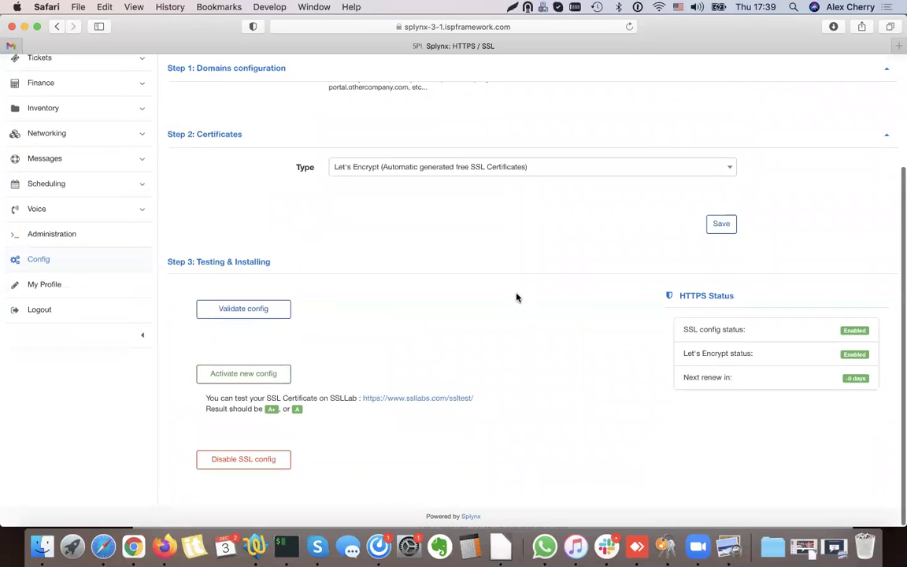
{"action": "scroll", "coordinate": [660, 329], "scroll_direction": "up", "scroll_amount": 5}
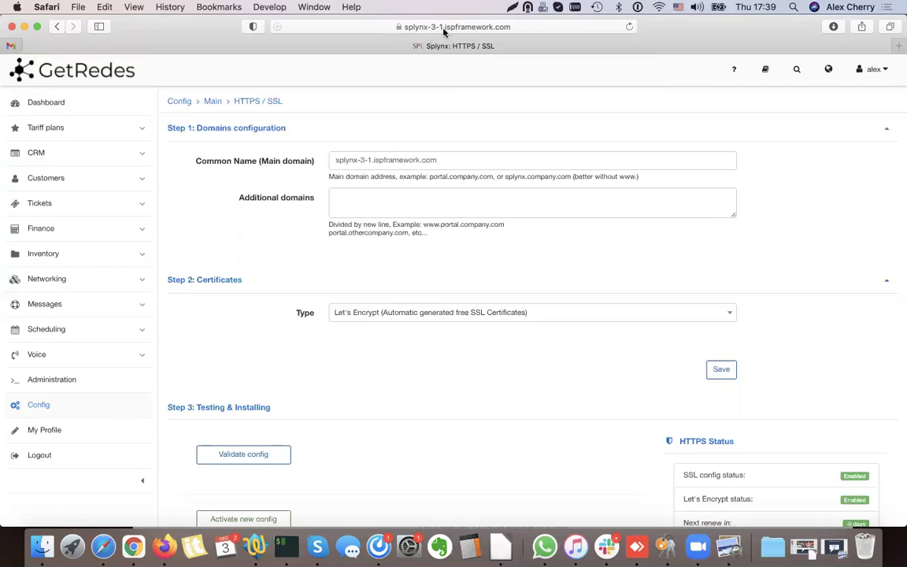
{"action": "scroll", "coordinate": [415, 148], "scroll_direction": "down", "scroll_amount": 3}
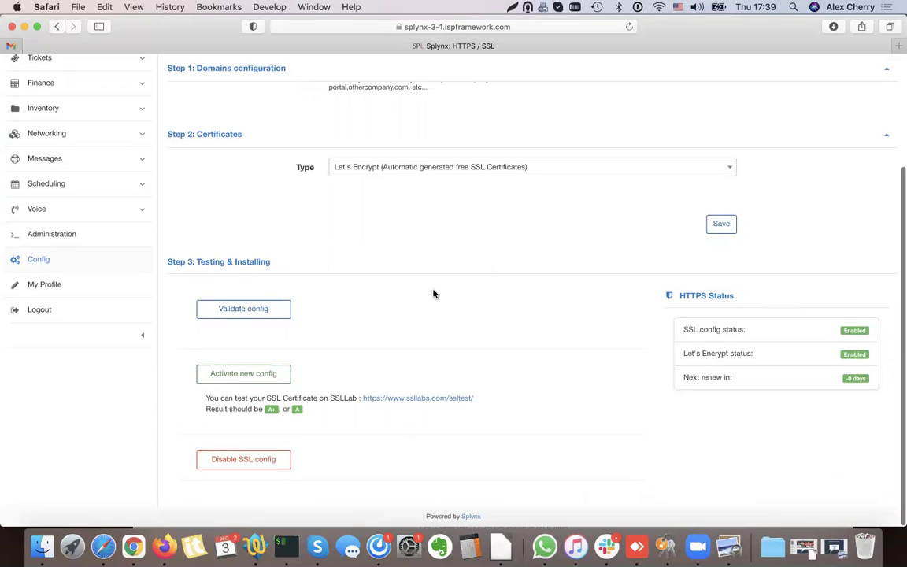
{"action": "scroll", "coordinate": [433, 293], "scroll_direction": "up", "scroll_amount": 3}
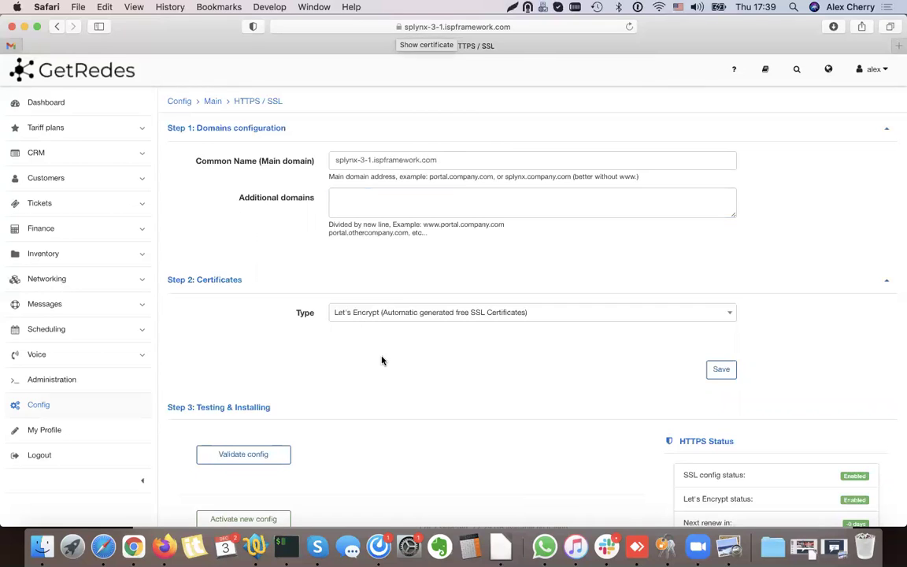
{"action": "left_click", "coordinate": [59, 28]}
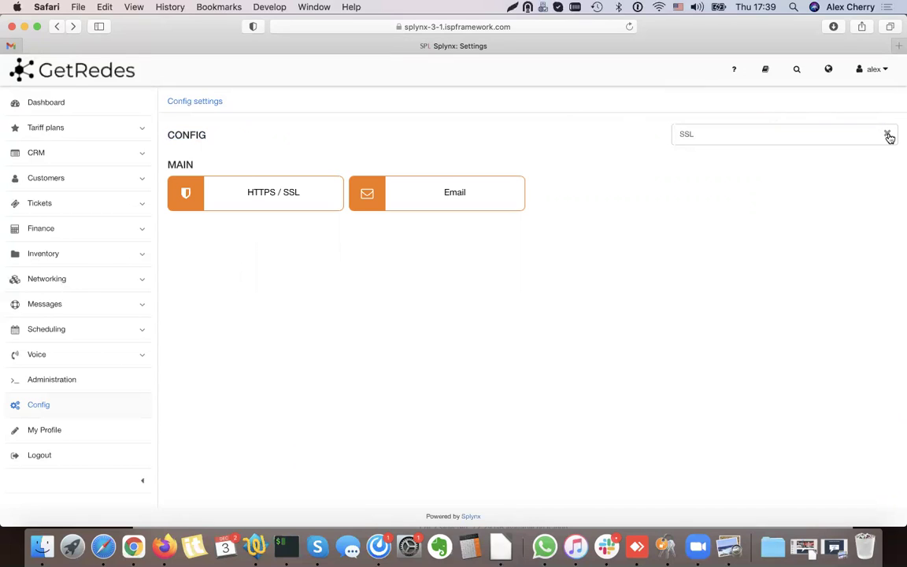
{"action": "left_click", "coordinate": [888, 136]}
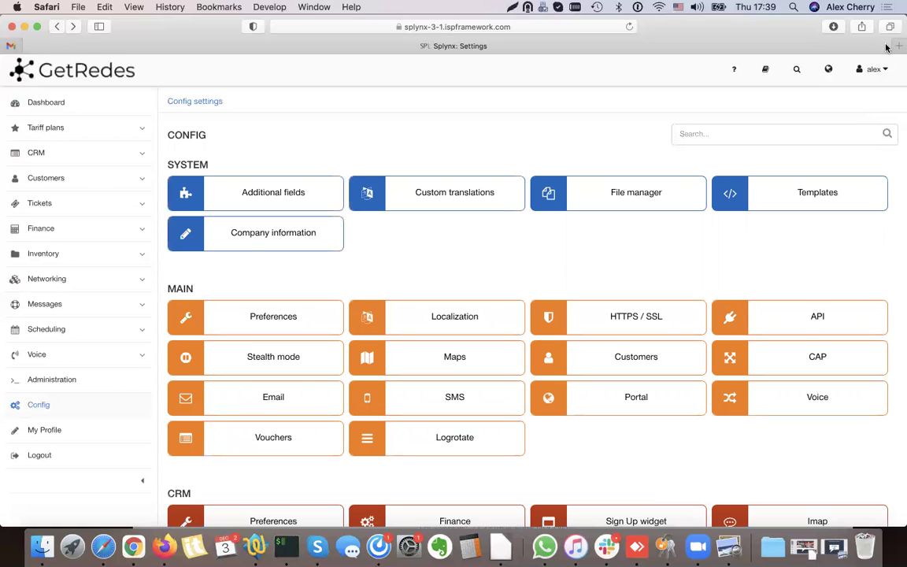